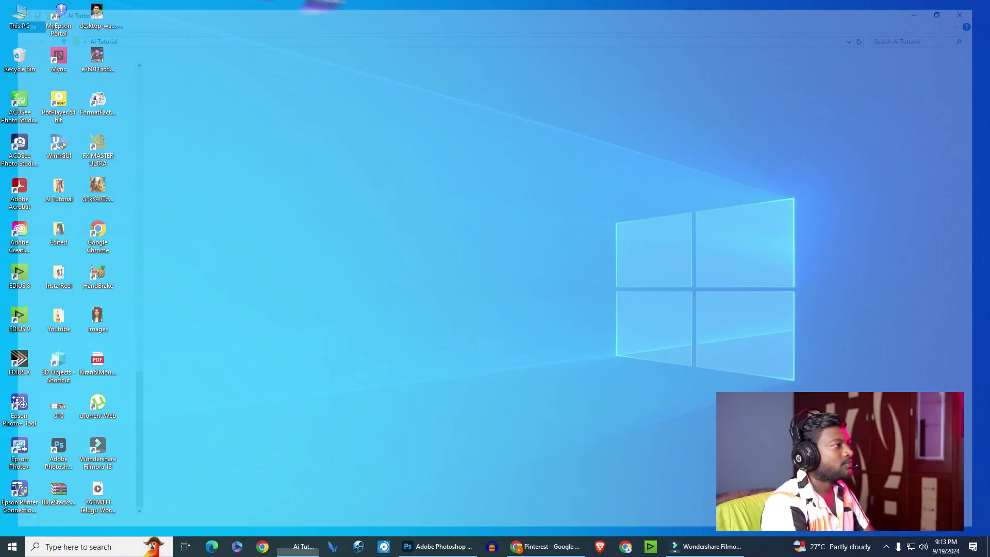
Preview the four images in the Ai Tutorial Edit folder, then switch to the Pinterest window
double_click(166, 82)
left_click(166, 83)
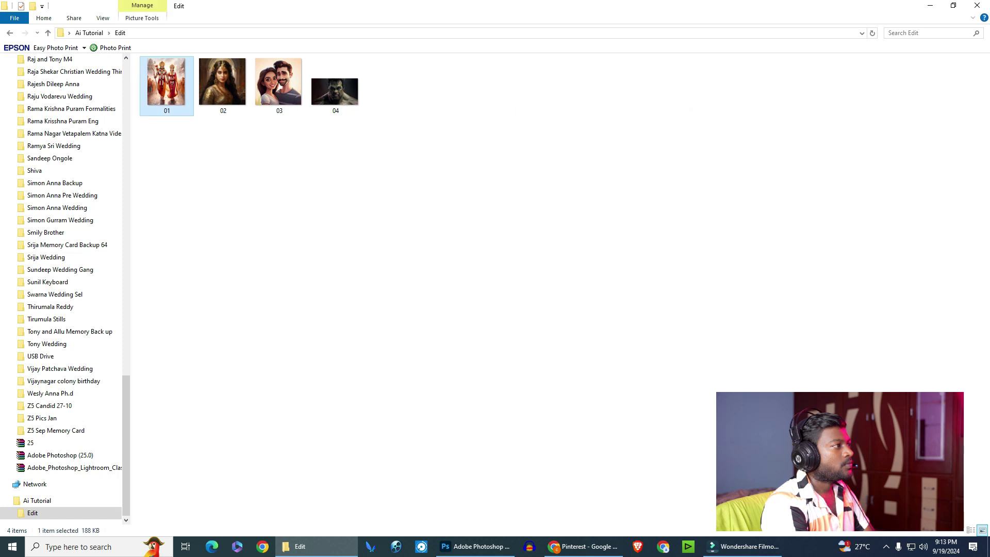
key("Right")
key("Return")
key("Right")
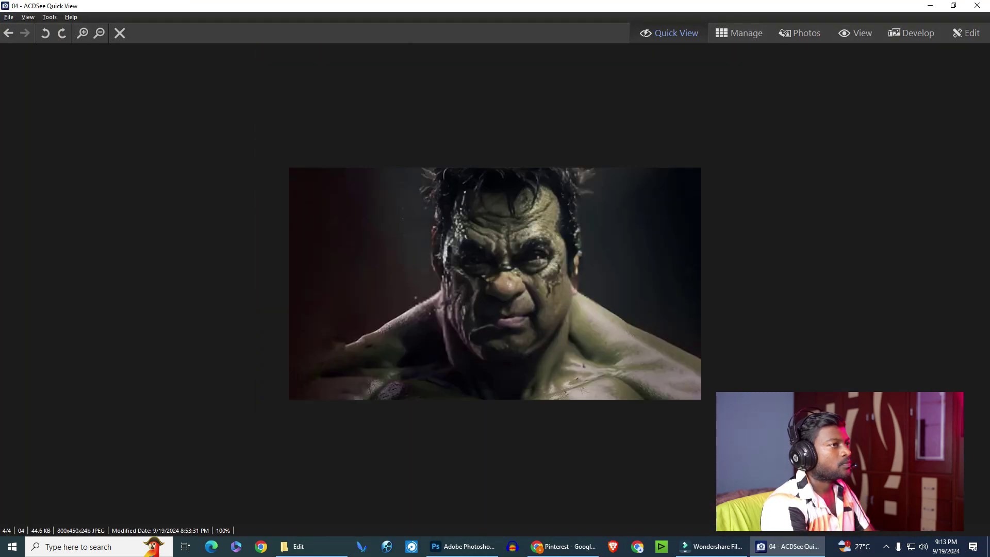
key("Escape")
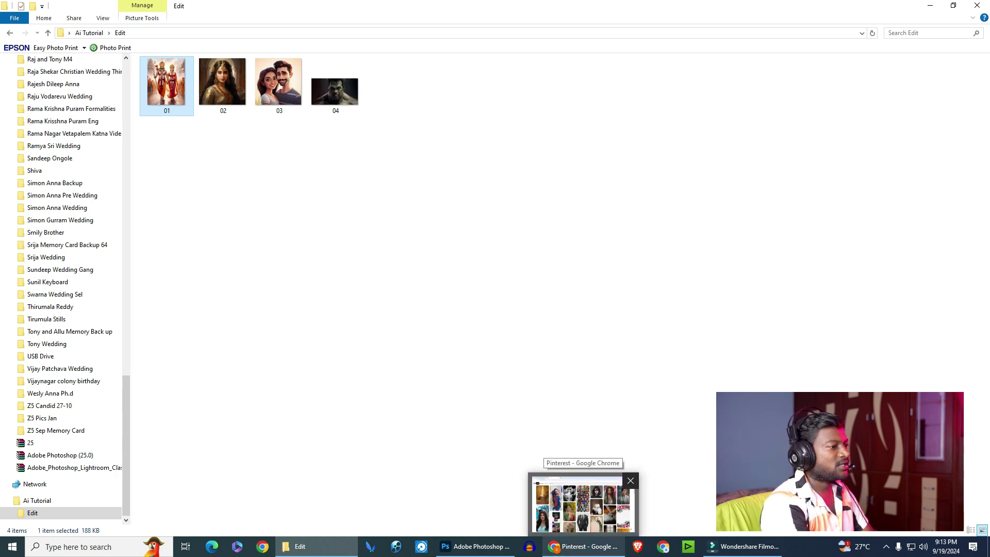
left_click(582, 502)
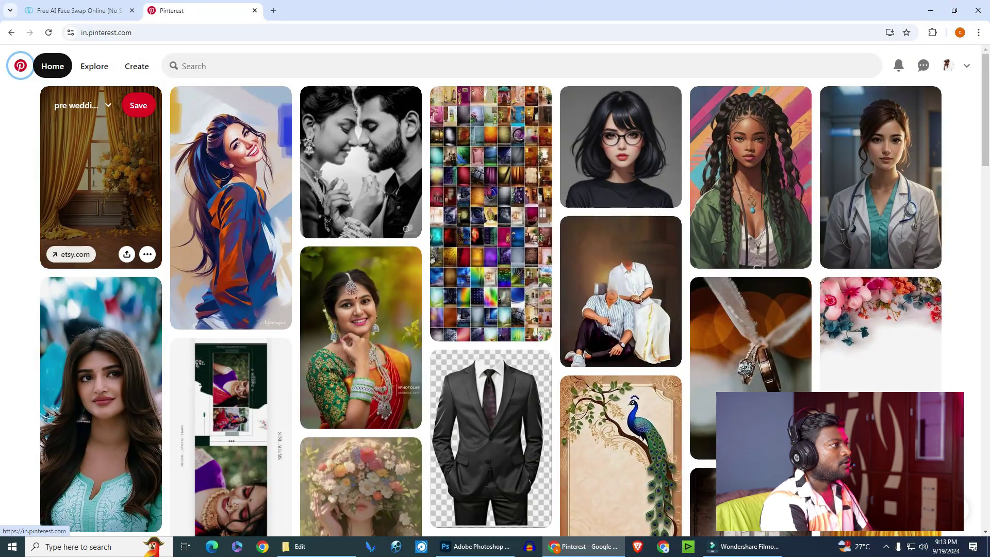
Search Pinterest for 'ram ai' and scroll through the results
left_click(170, 66)
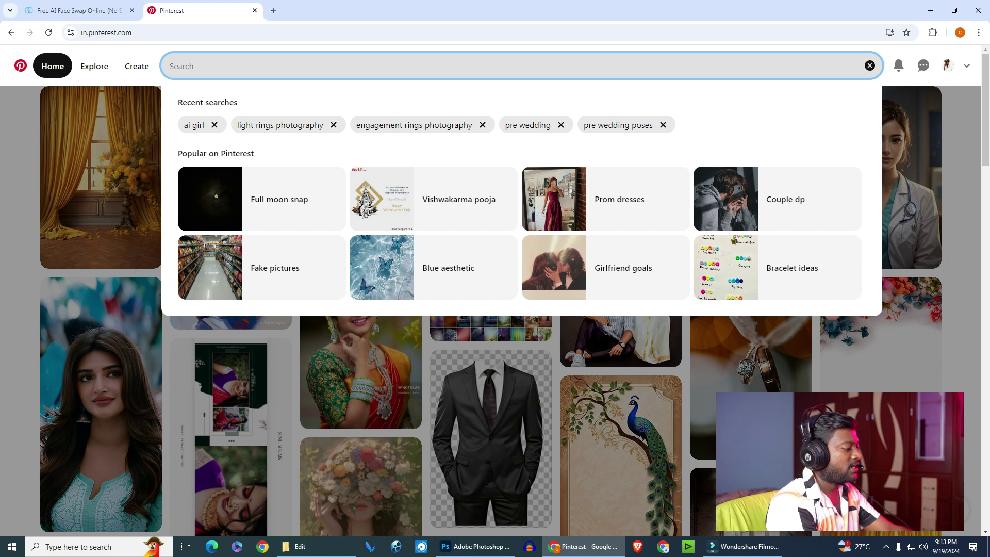
type("ram ai")
key("Return")
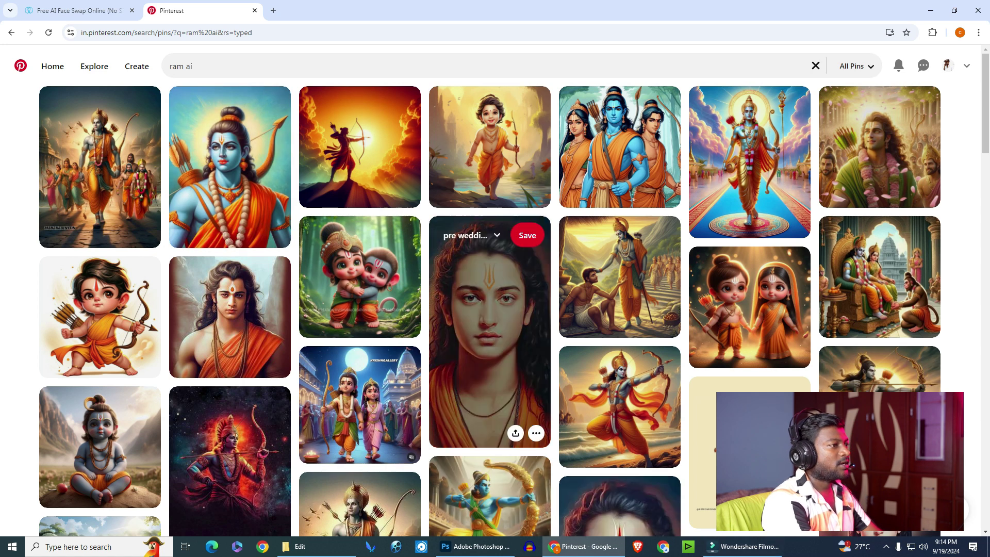
scroll(490, 309, "down", 2)
scroll(490, 309, "down", 1)
scroll(361, 325, "down", 1)
scroll(360, 324, "down", 2)
scroll(361, 325, "down", 2)
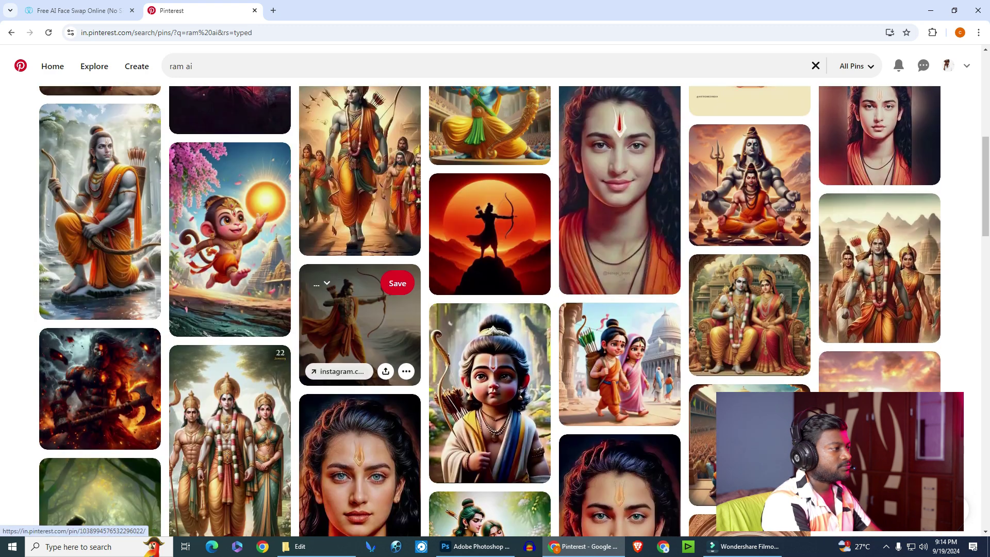
scroll(361, 325, "down", 3)
scroll(490, 309, "down", 1)
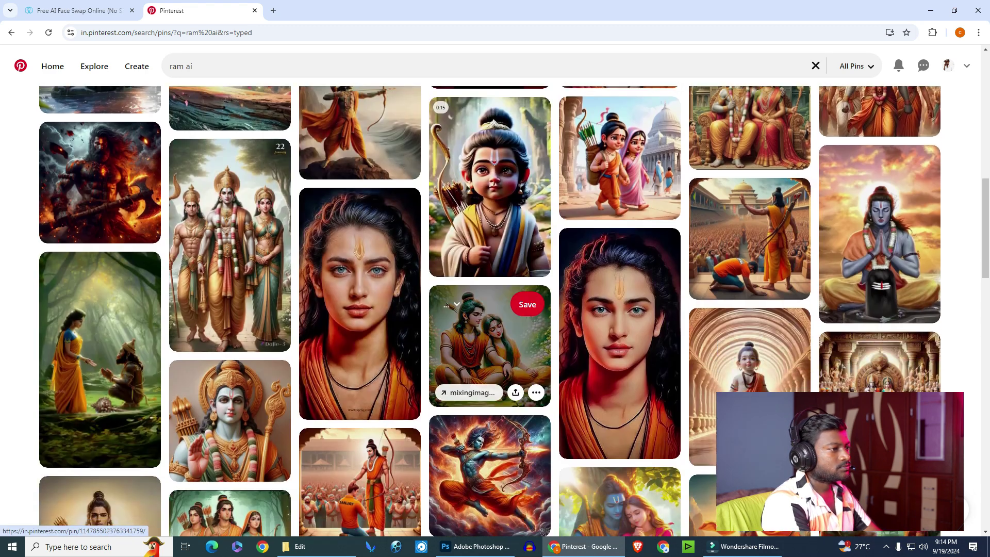
scroll(232, 248, "down", 3)
scroll(490, 181, "down", 3)
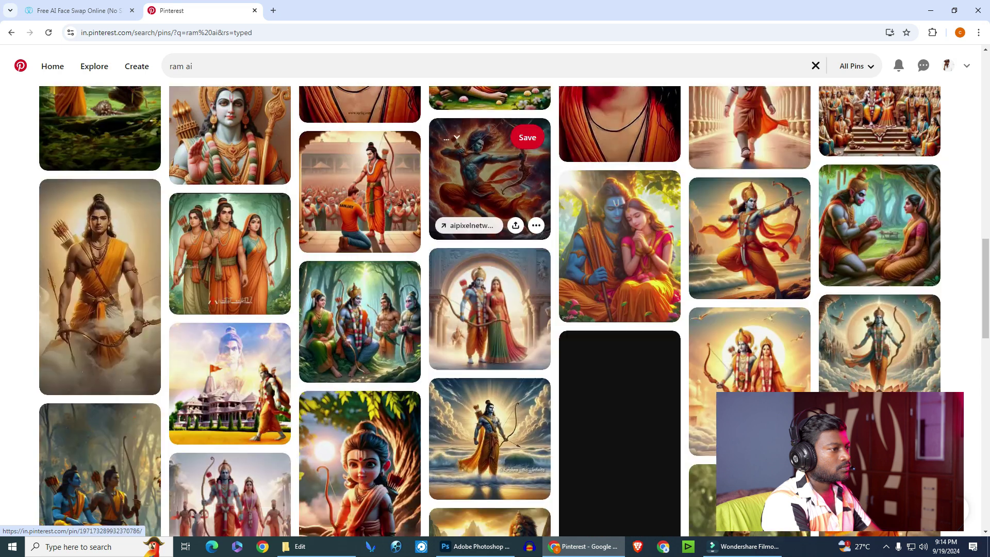
Download the image from the golden Lord Ram archer pin
left_click(100, 289)
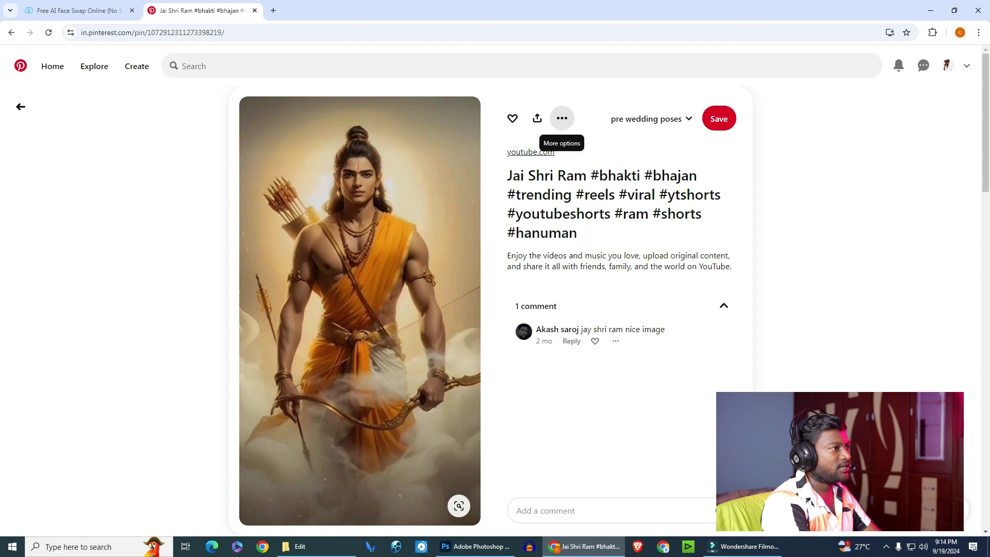
left_click(562, 118)
left_click(553, 149)
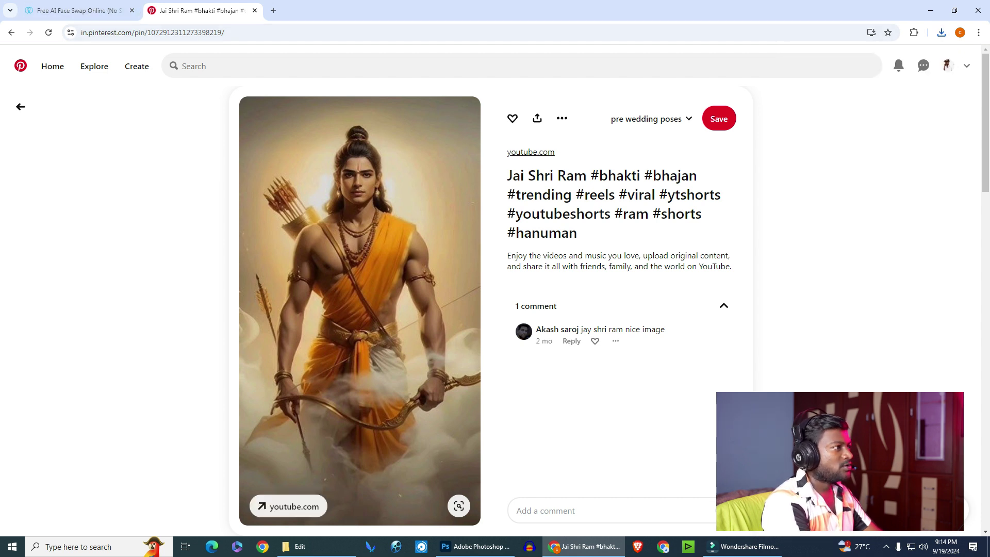
left_click(361, 66)
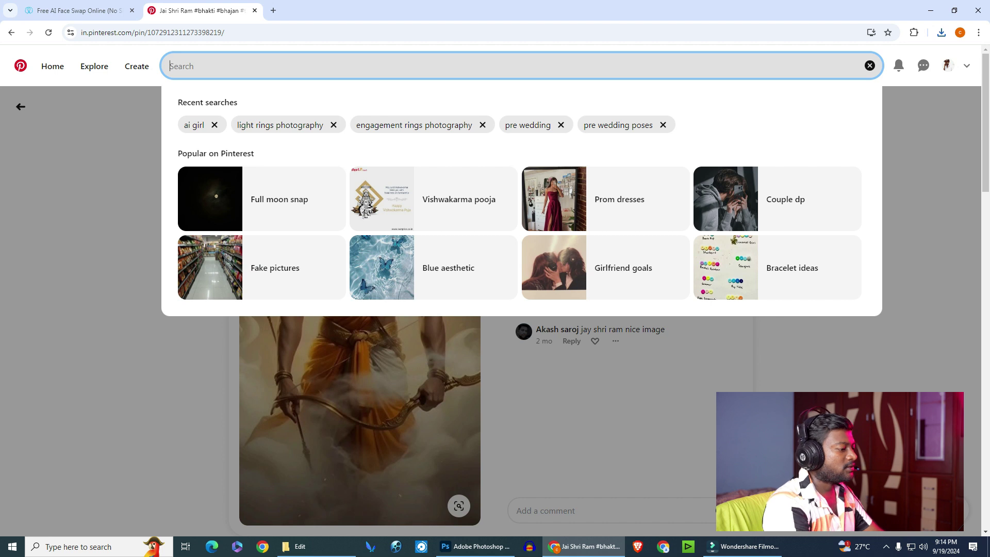
Search Pinterest for 'prabhas' and scroll through the results
type("prabhas")
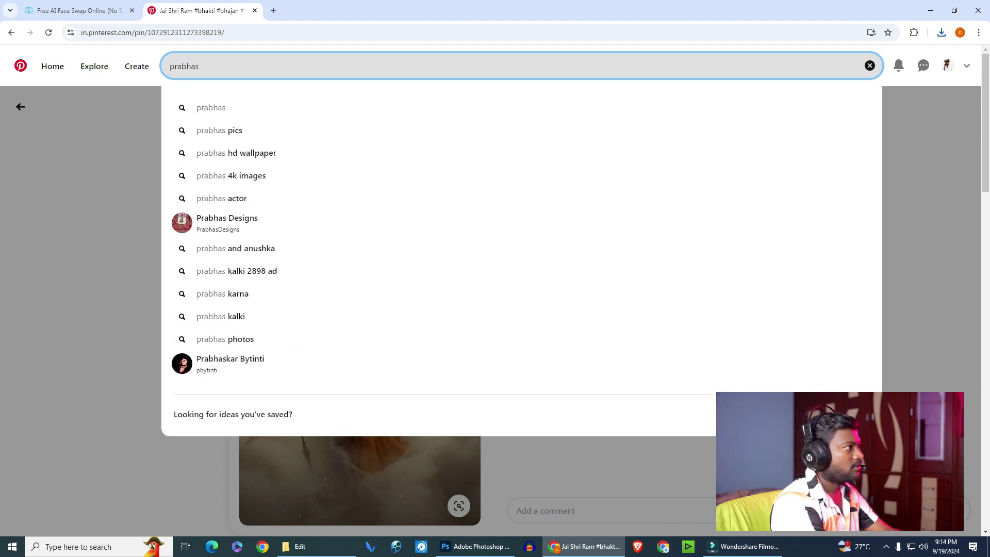
key("Return")
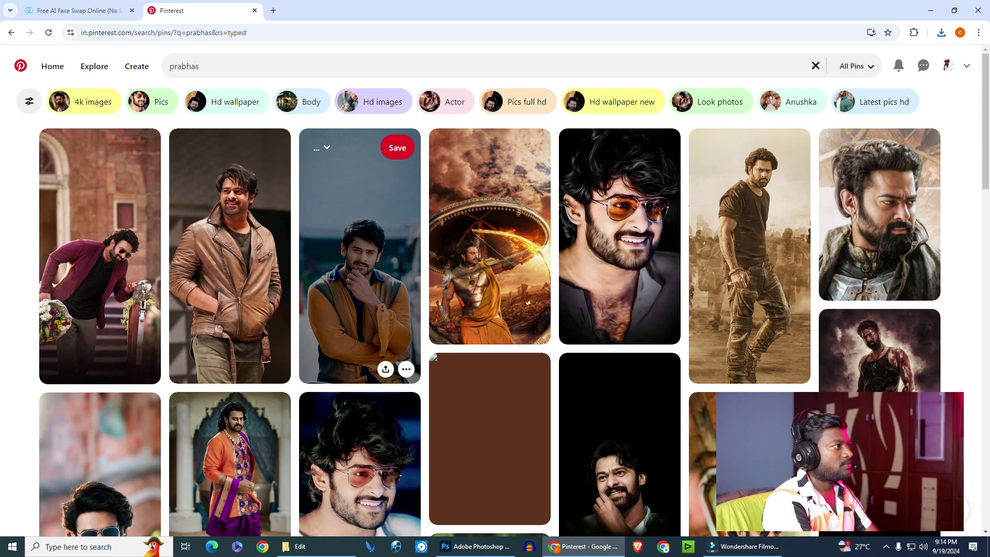
scroll(361, 310, "down", 3)
scroll(619, 309, "down", 3)
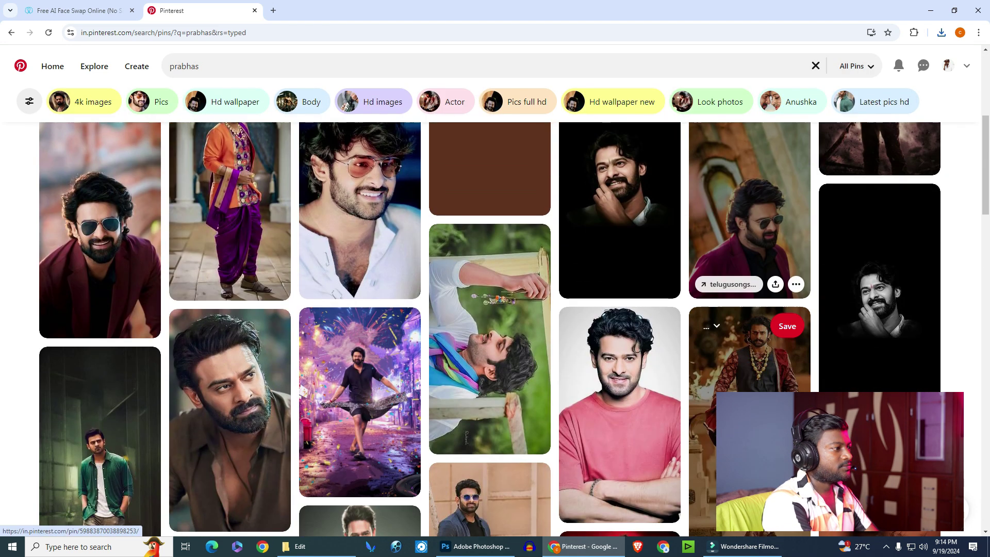
scroll(618, 309, "down", 2)
Download the pink T-shirt photo as download (2).jpeg and show it in Downloads
left_click(618, 309)
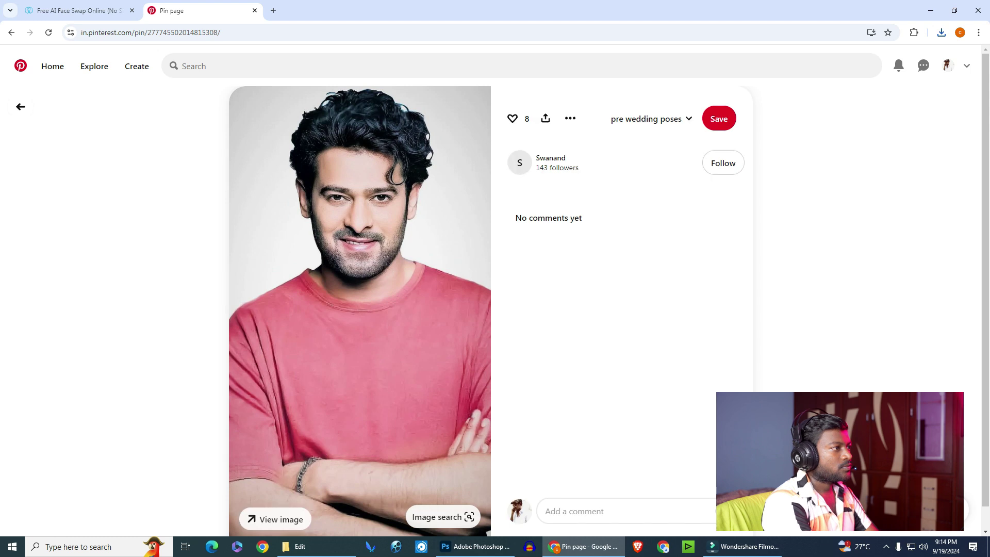
left_click(570, 118)
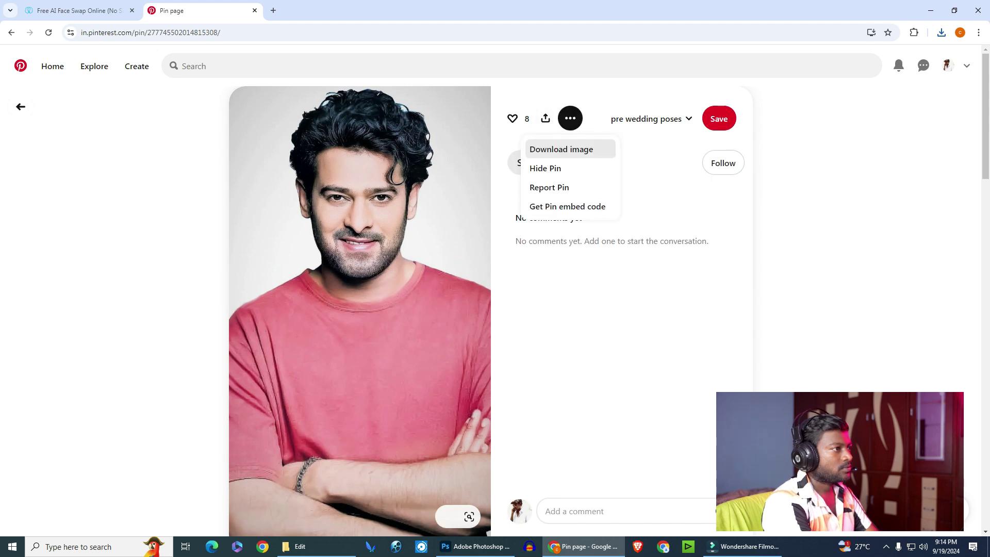
left_click(567, 149)
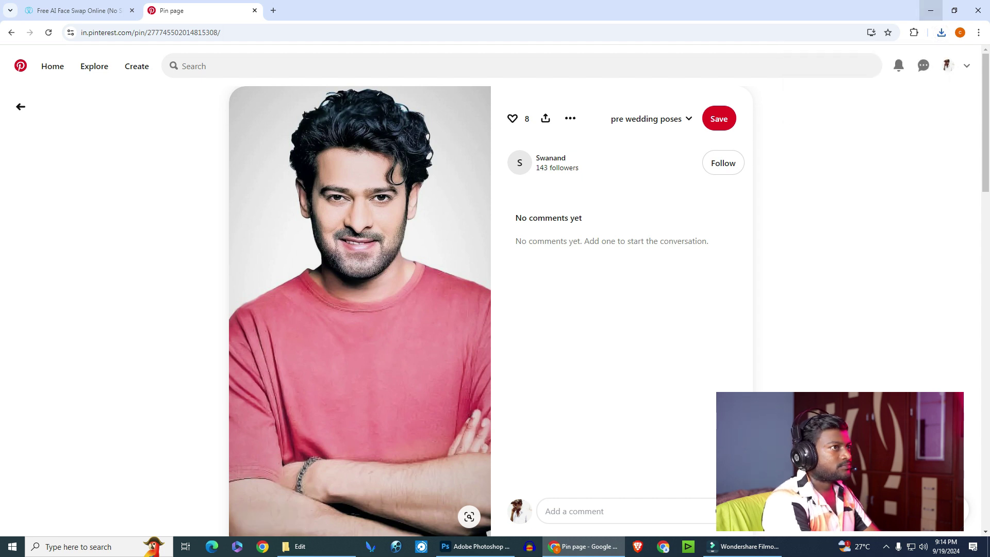
left_click(913, 78)
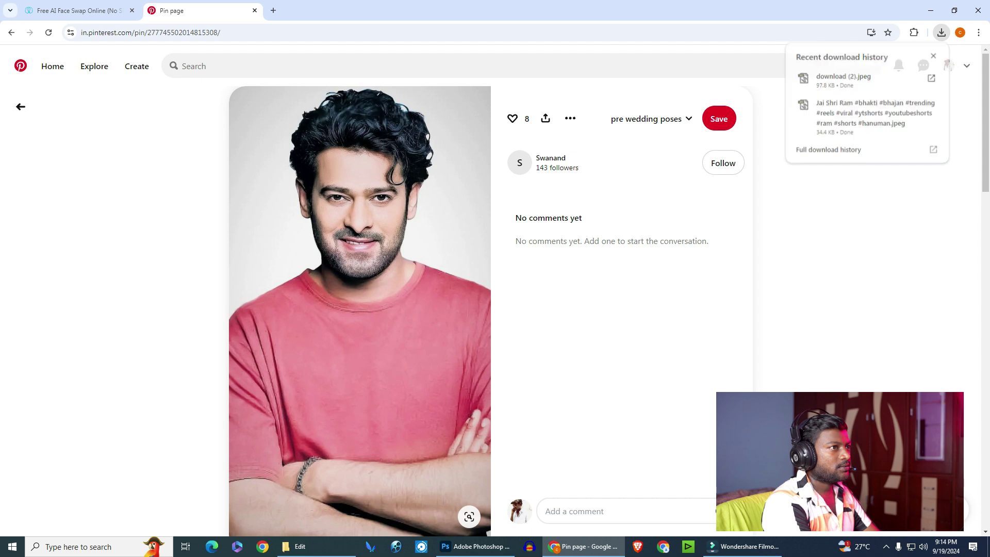
left_click(223, 103)
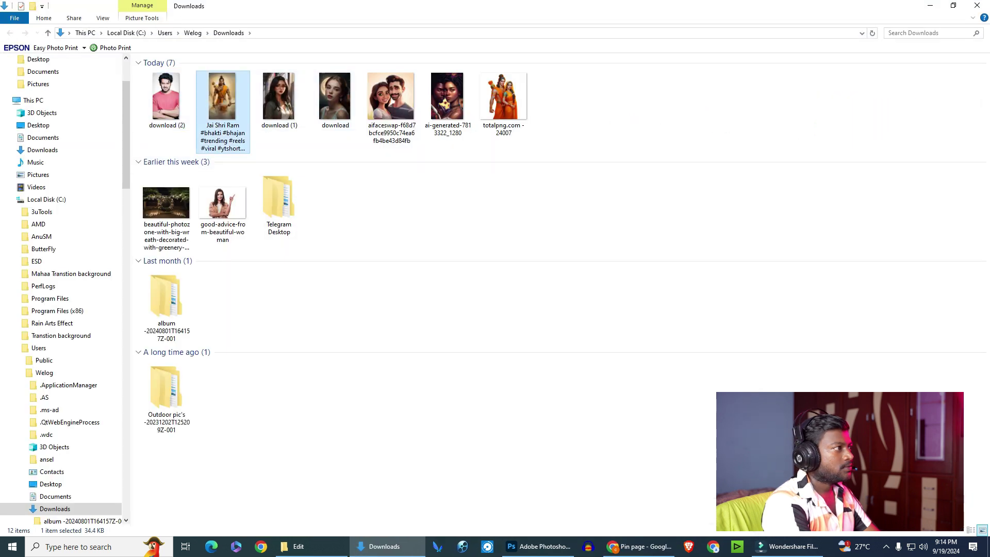
key("Return")
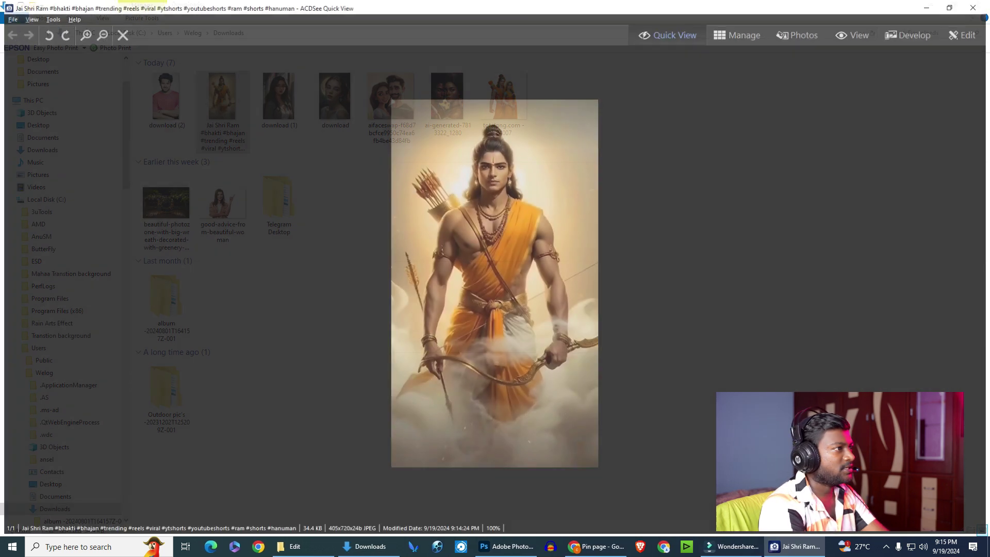
key("Escape")
key("Left")
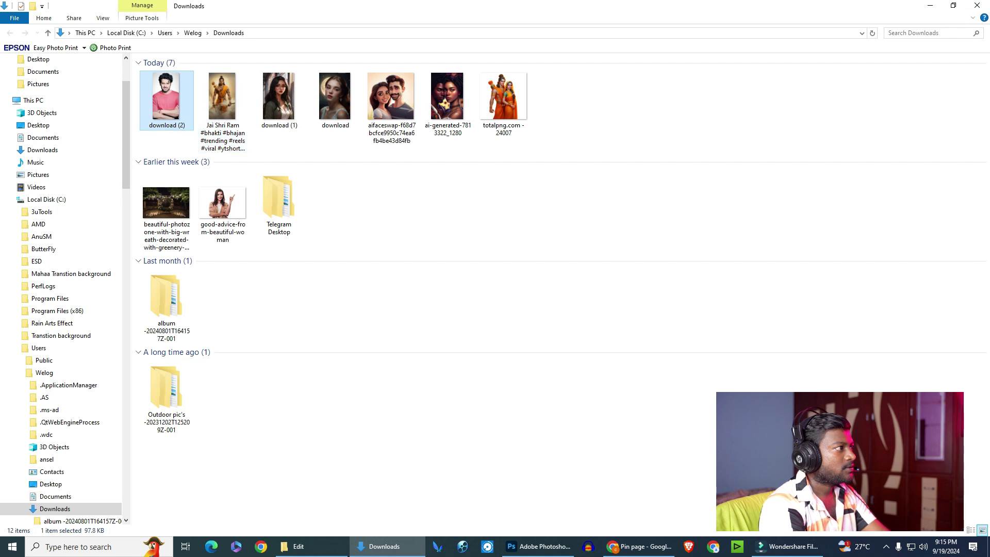
key("Return")
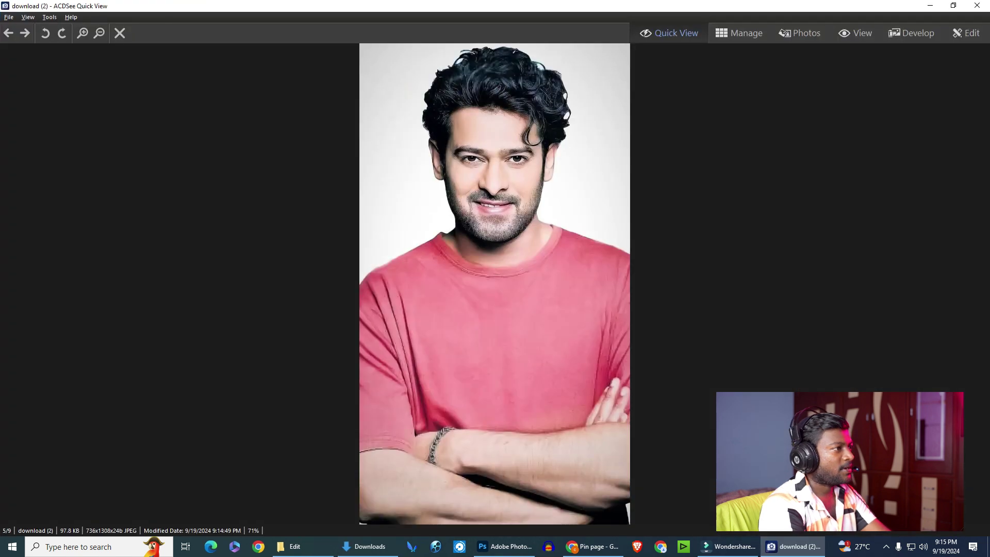
key("Escape")
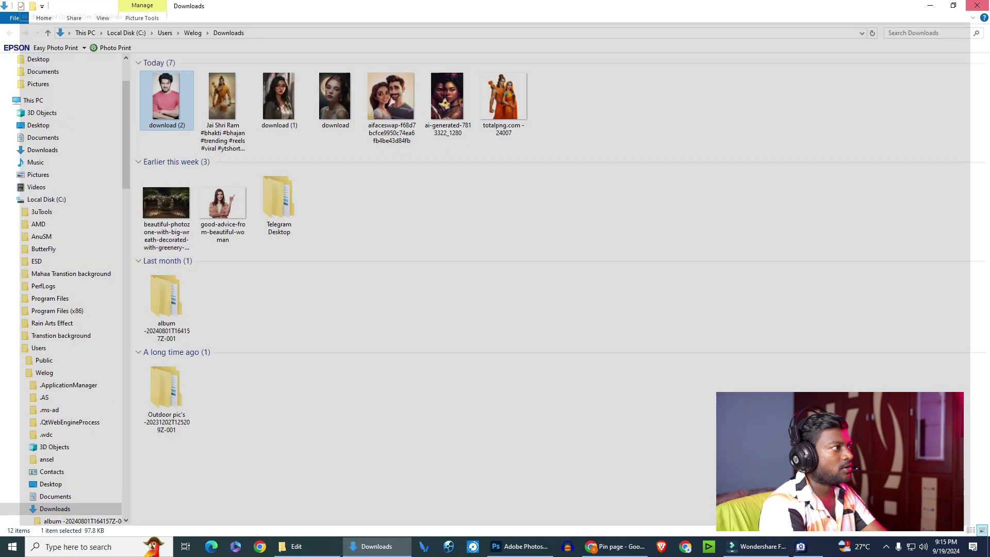
key("Right")
key("Return")
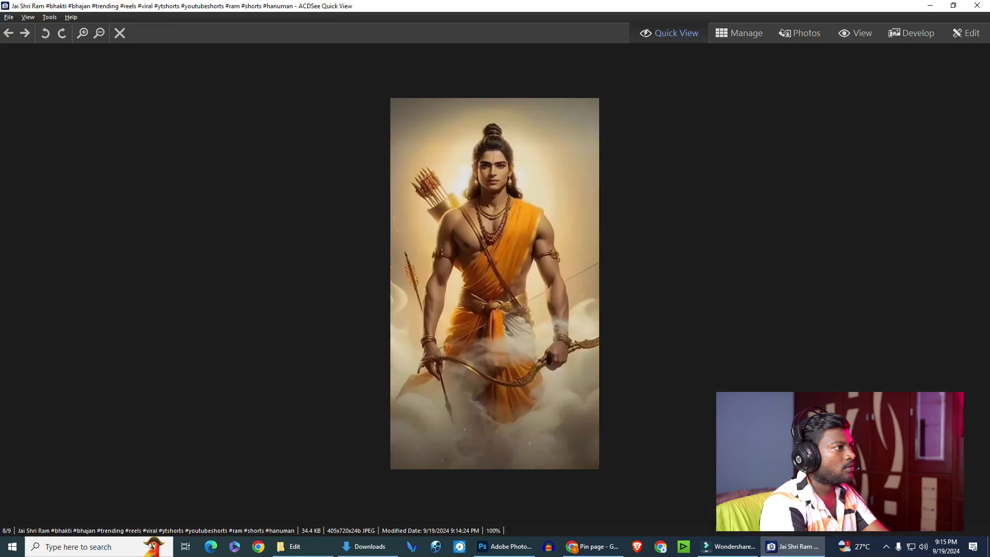
key("Escape")
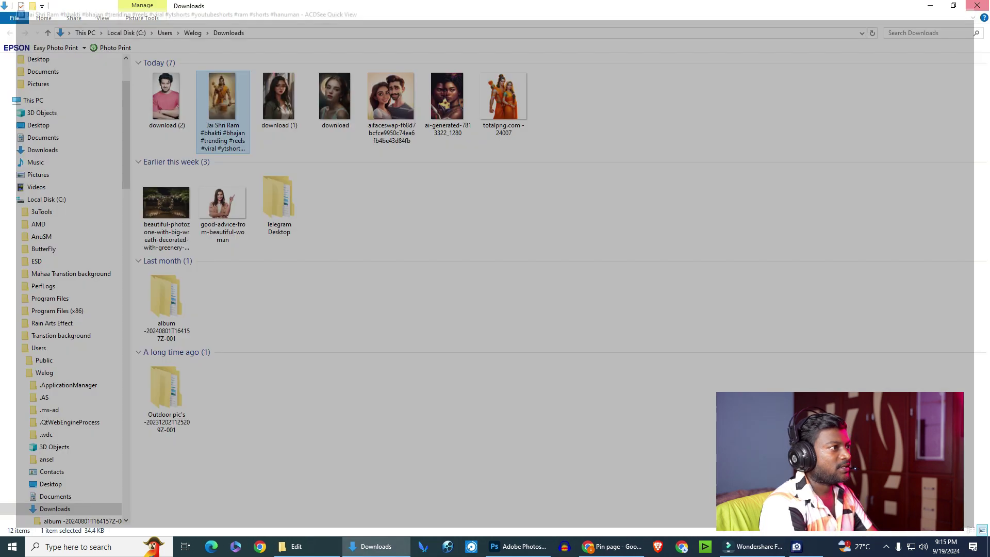
Go to the Free AI Face Swap playground and start uploading the Original image
left_click(640, 546)
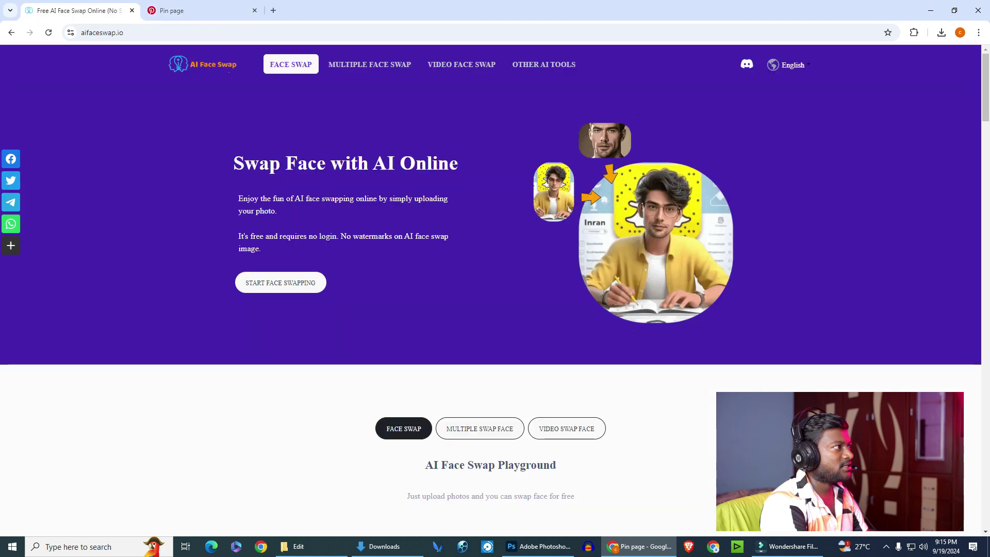
left_click(78, 10)
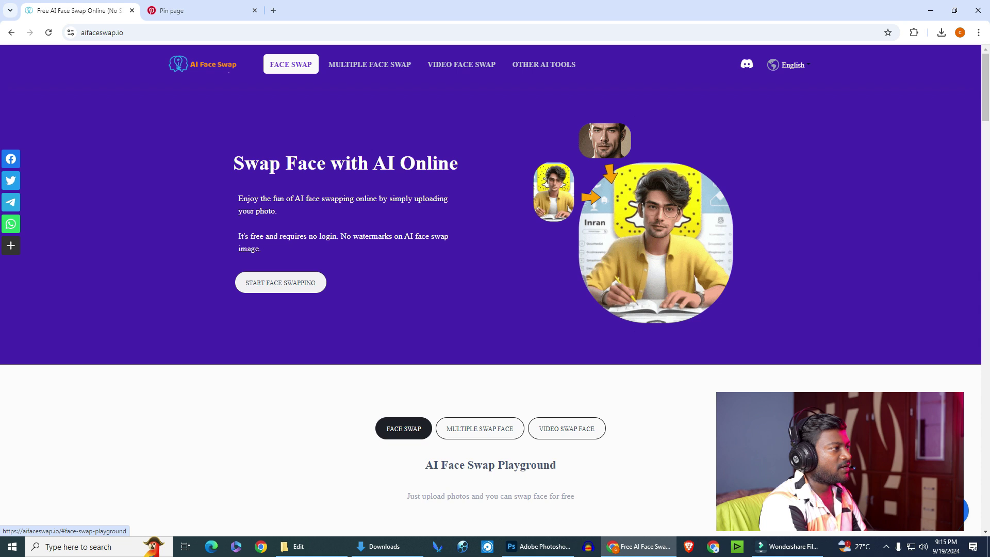
left_click(281, 283)
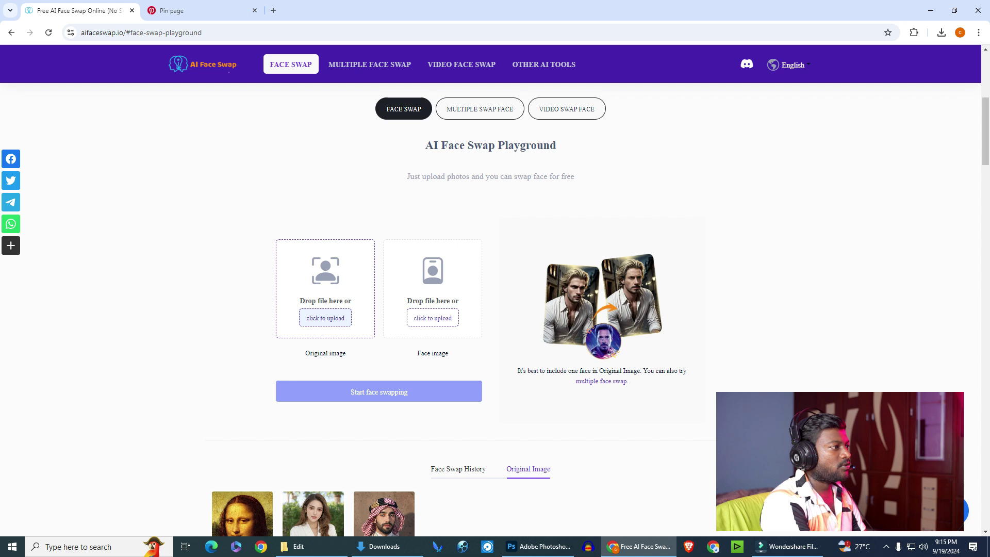
left_click(326, 318)
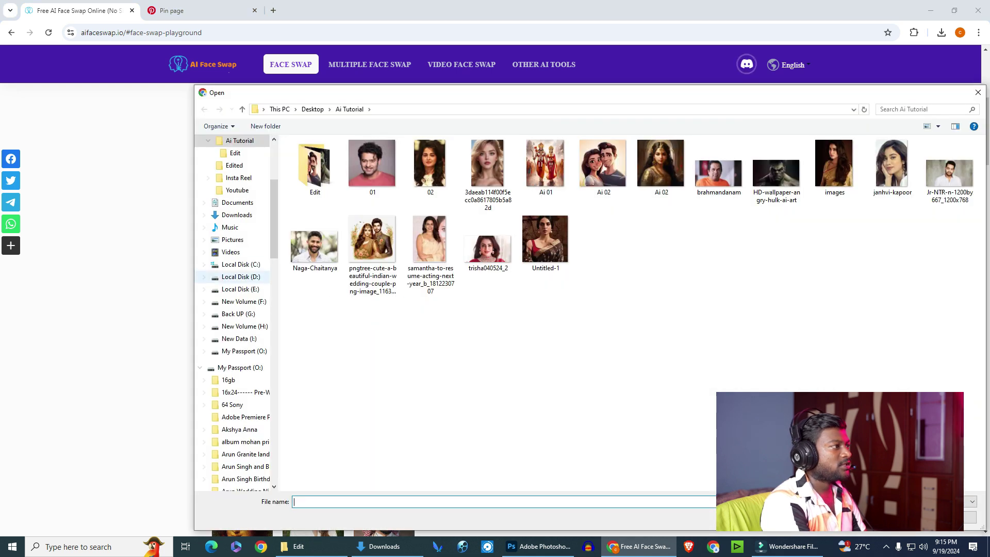
Upload Jai Shri Ram as Original and download (2) as Face image, then start swapping
left_click(237, 215)
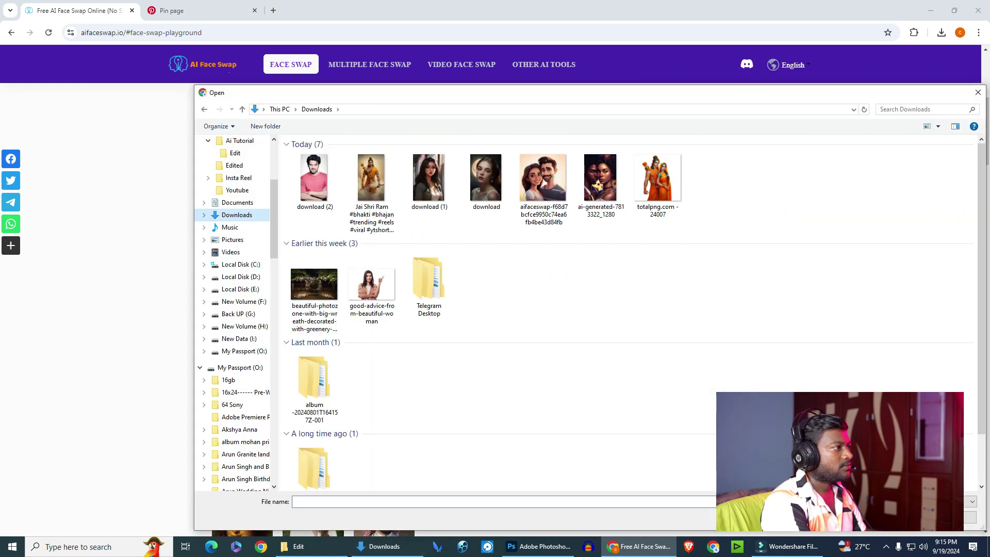
double_click(370, 178)
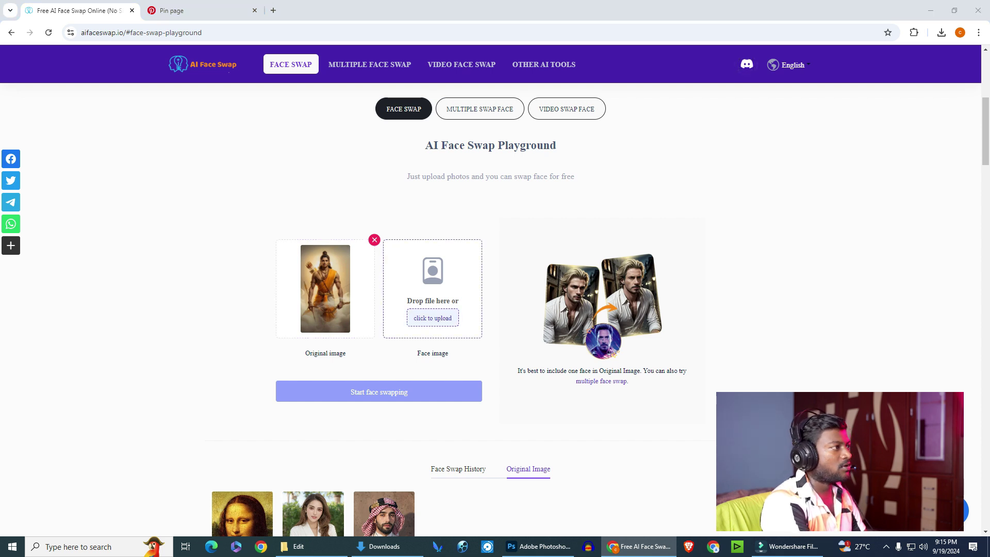
left_click(432, 318)
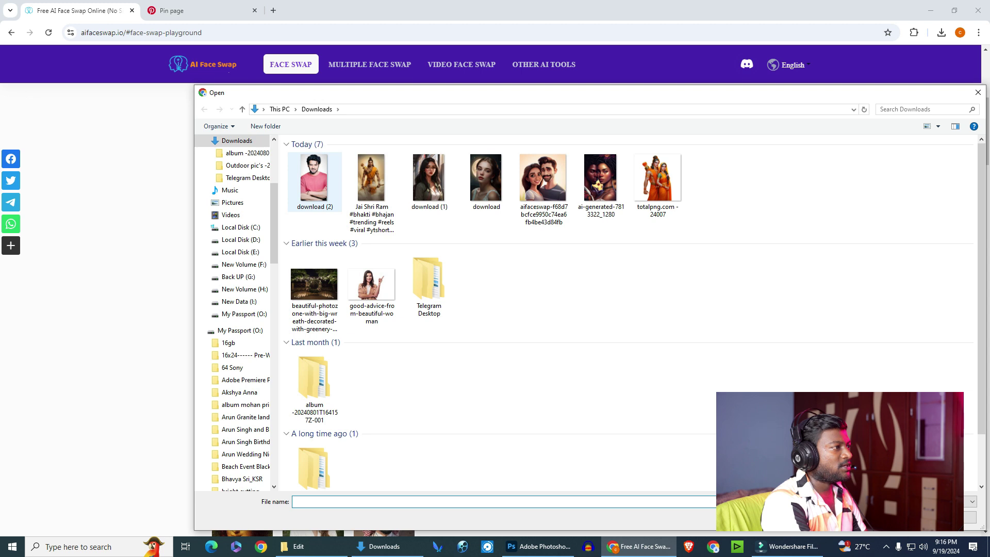
double_click(315, 186)
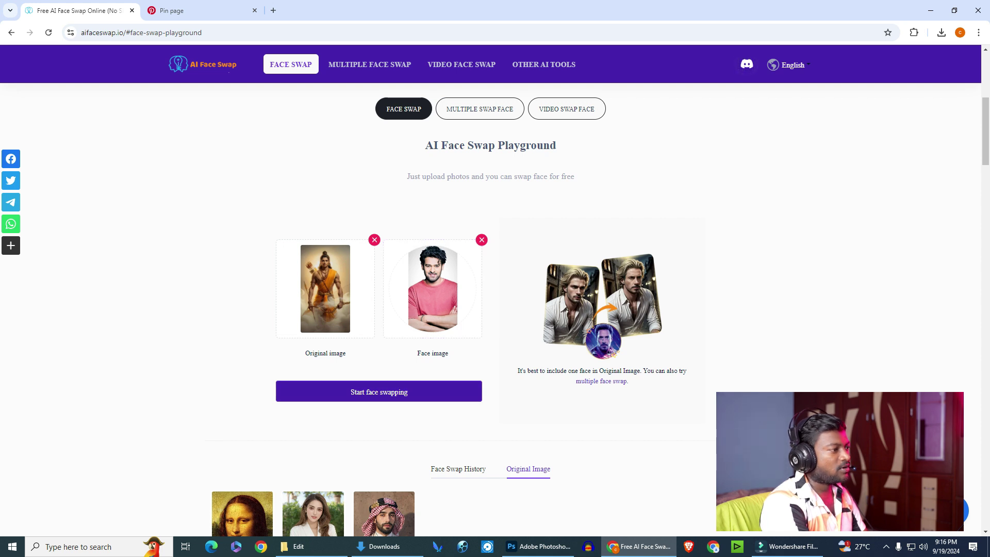
left_click(379, 392)
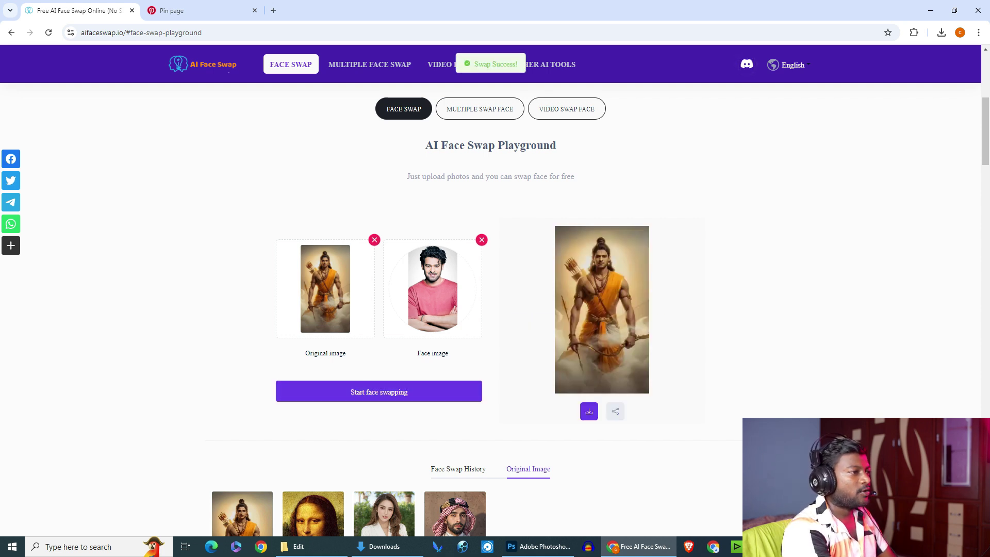
Preview the swapped Lord Ram result full size, then download it as a 51.4 KB jpg
left_click(602, 309)
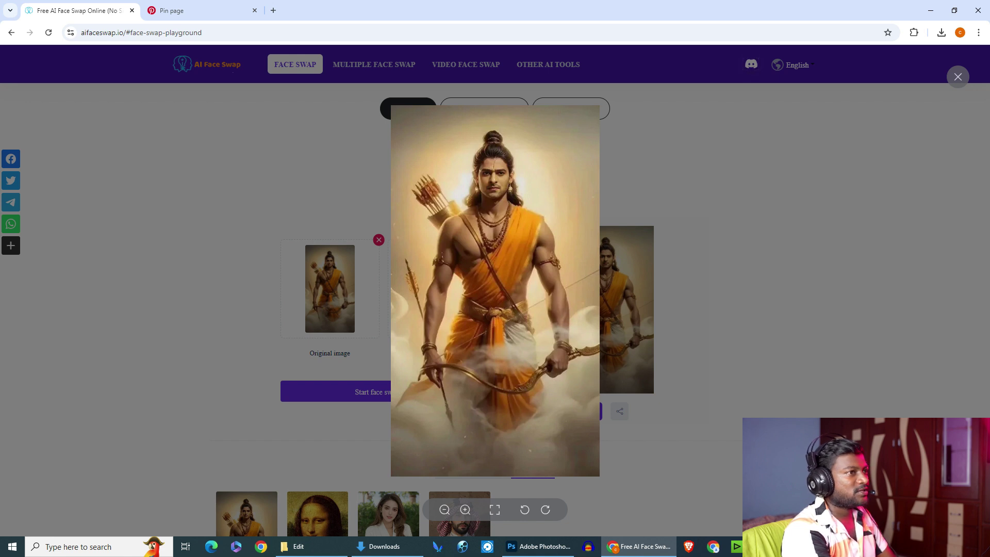
key("Escape")
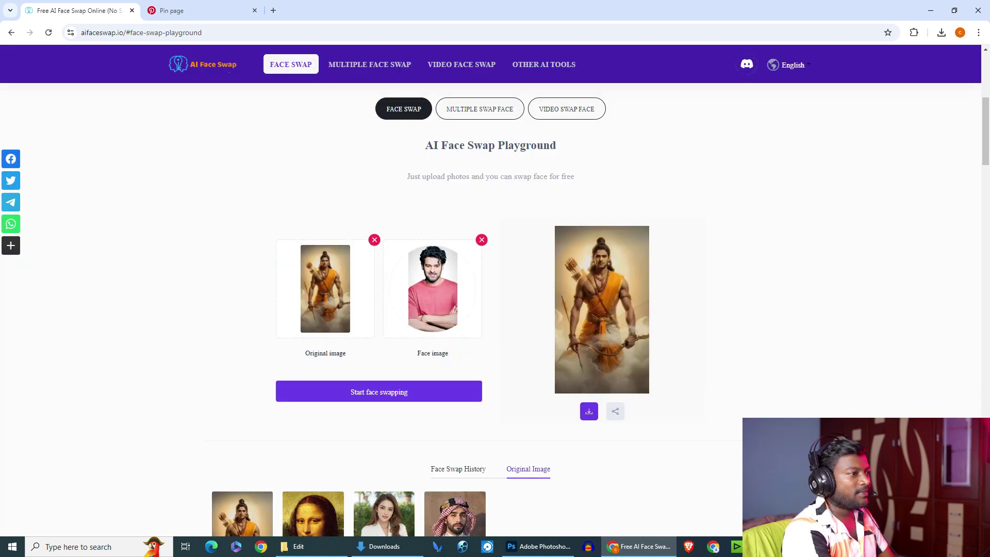
left_click(589, 411)
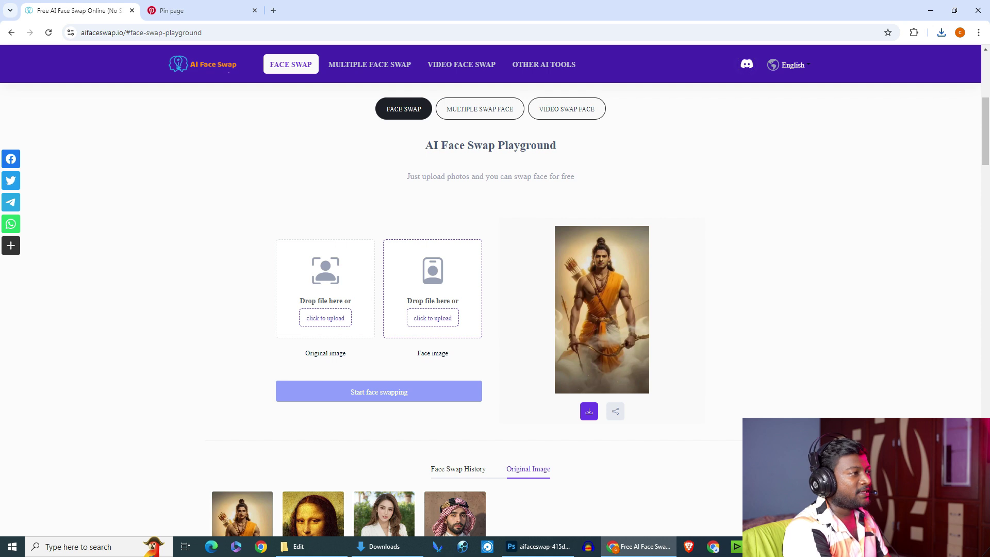
Search Pinterest for 'cartoon couple ai'
left_click(201, 10)
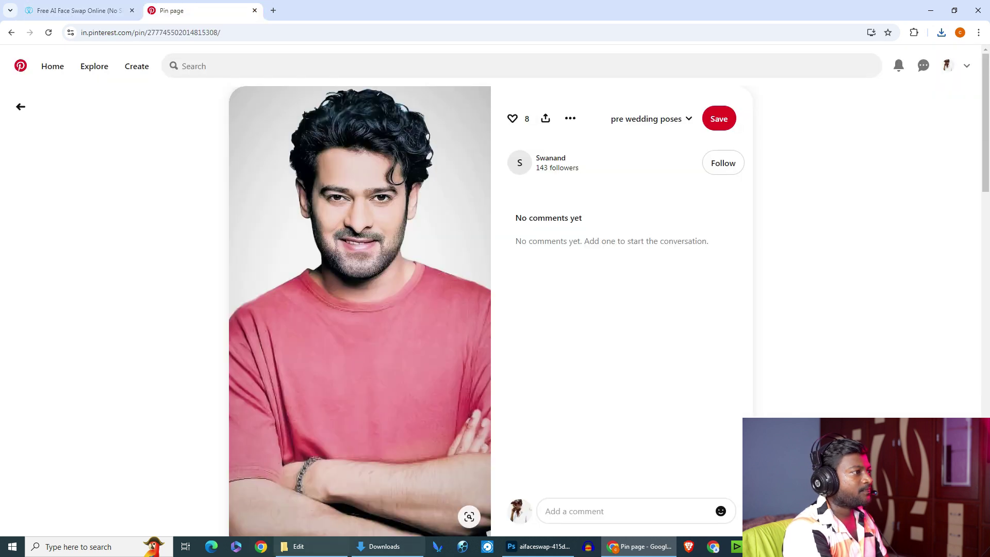
left_click(194, 66)
type("cartoon")
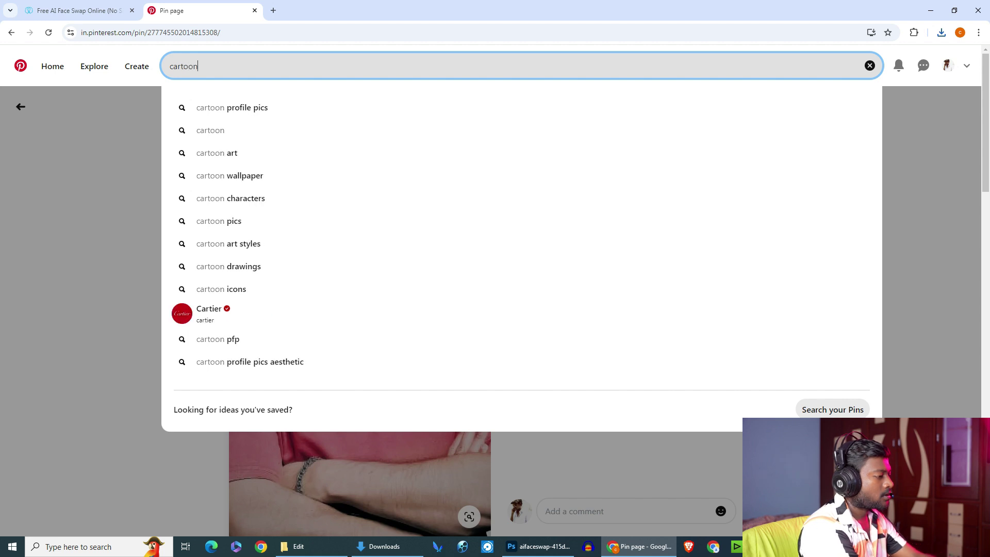
type(" couple ai")
key("Return")
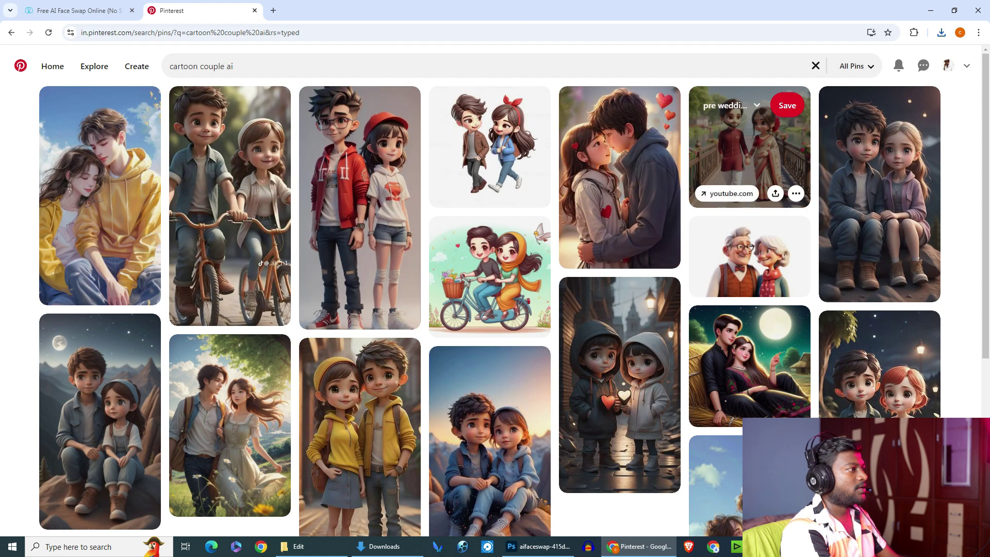
Scroll through the cartoon couple ai results to find a couple picture
scroll(619, 309, "down", 1)
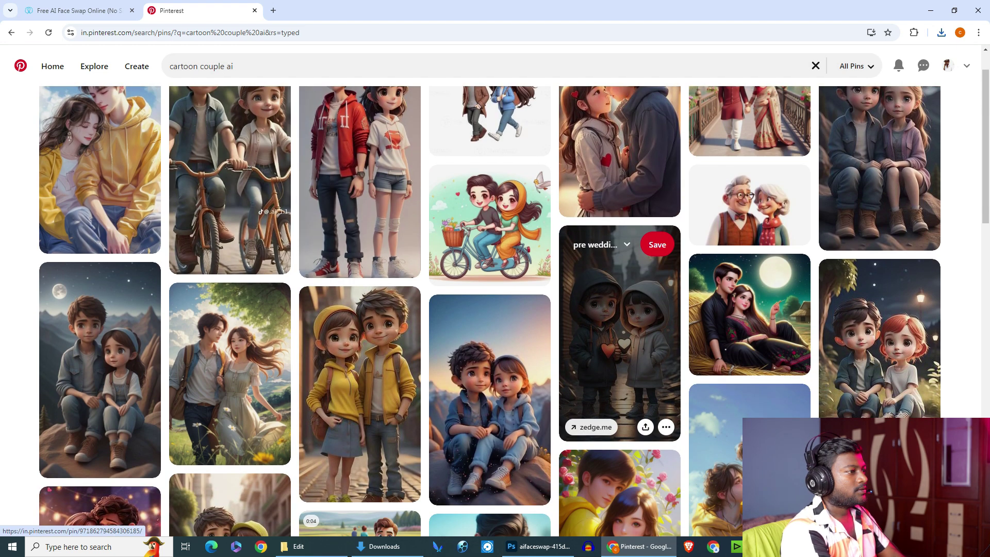
scroll(619, 310, "down", 1)
scroll(619, 309, "down", 1)
scroll(619, 309, "down", 2)
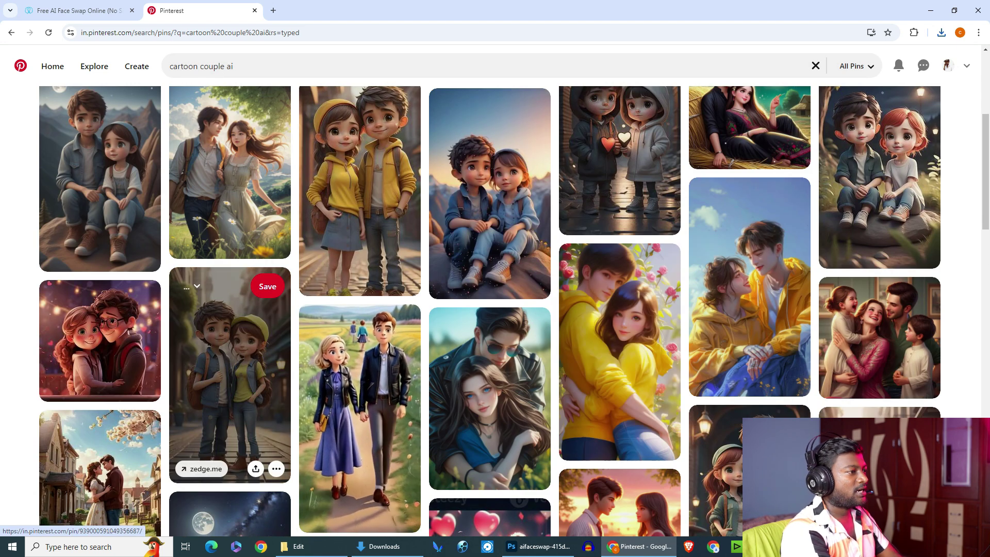
scroll(232, 310, "down", 1)
scroll(490, 258, "down", 2)
scroll(490, 309, "down", 1)
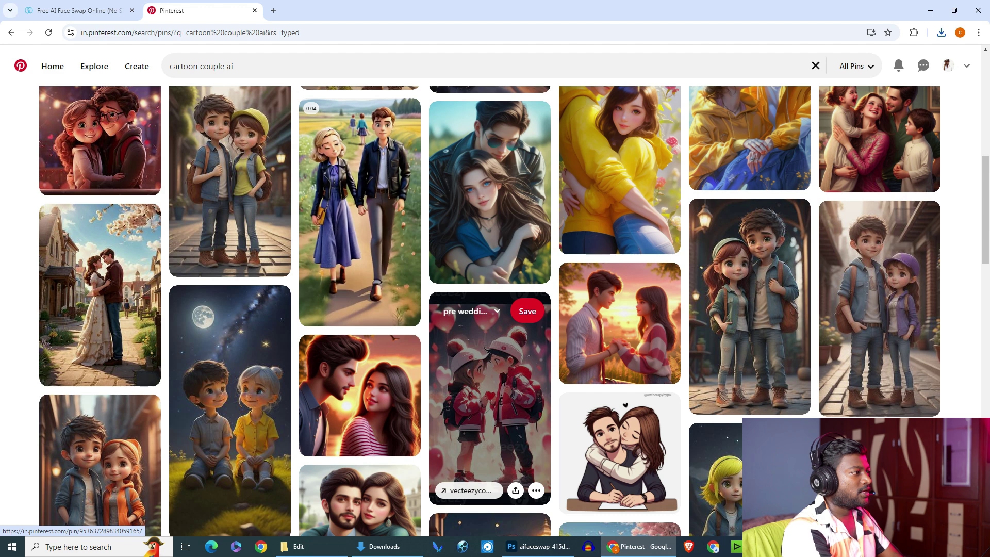
scroll(490, 309, "down", 1)
scroll(490, 309, "down", 2)
scroll(489, 309, "down", 2)
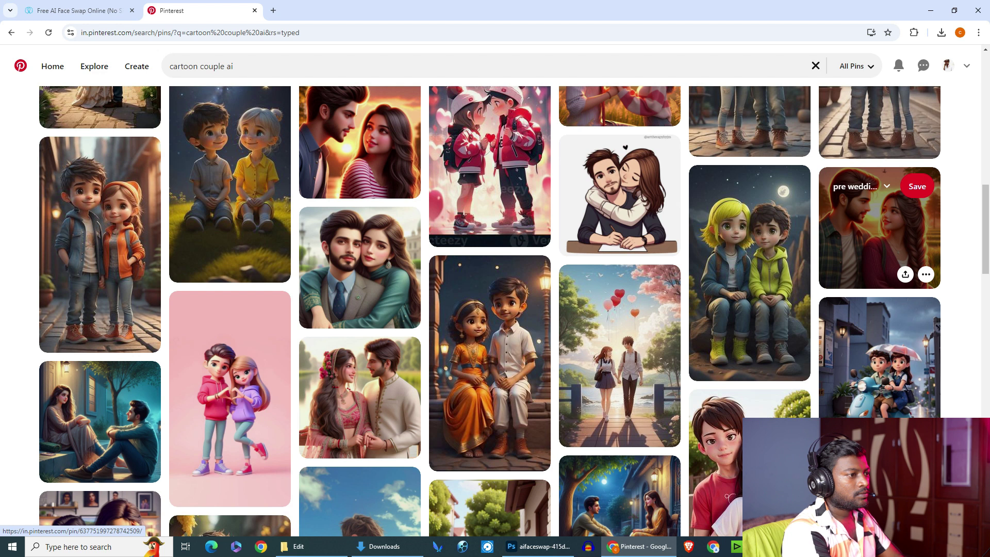
Download the green-outfit couple pin's image, then return to the face swap tab
left_click(360, 268)
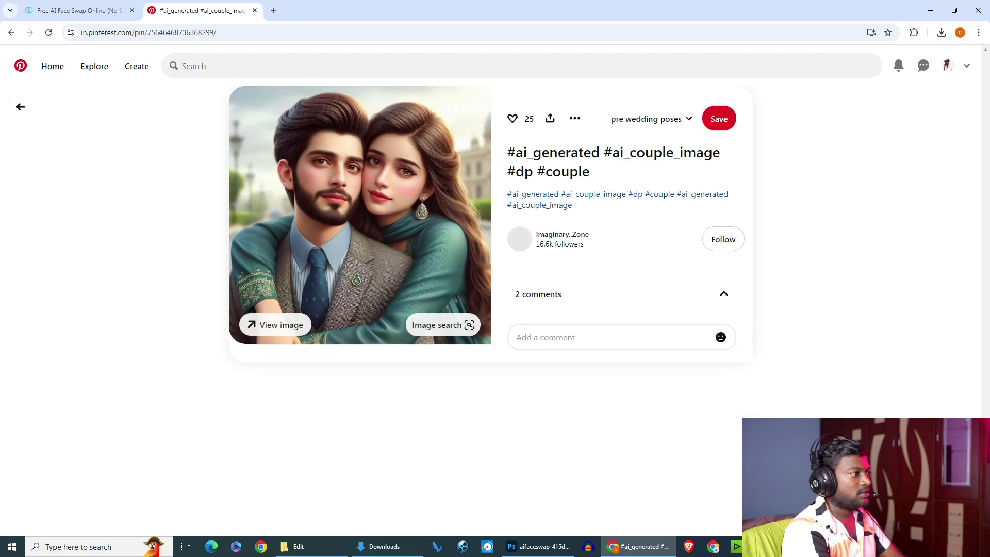
left_click(575, 118)
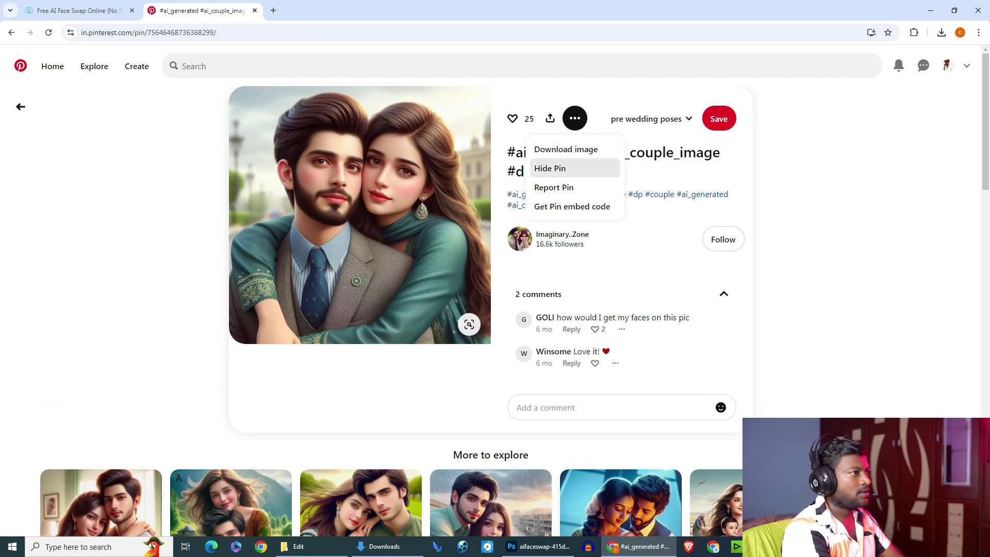
left_click(567, 150)
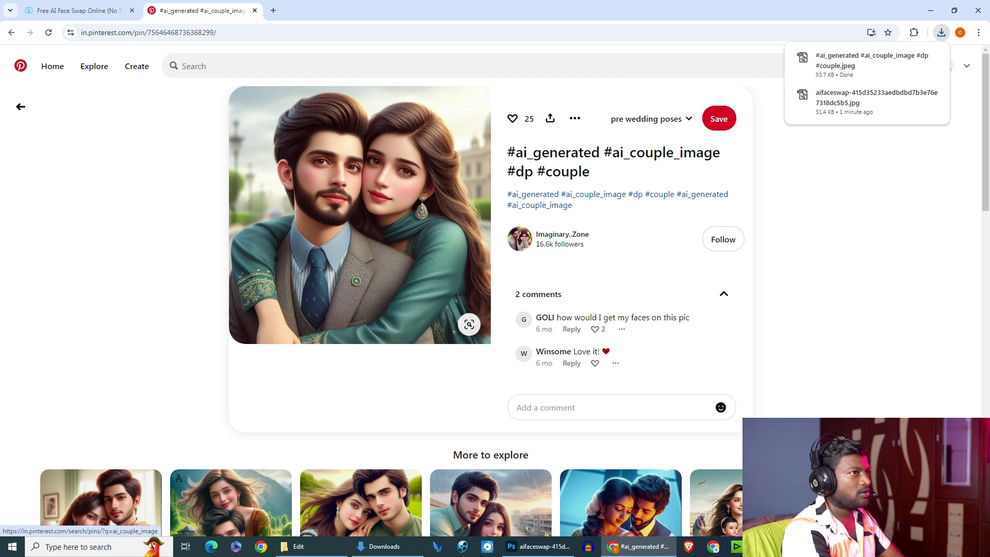
left_click(77, 11)
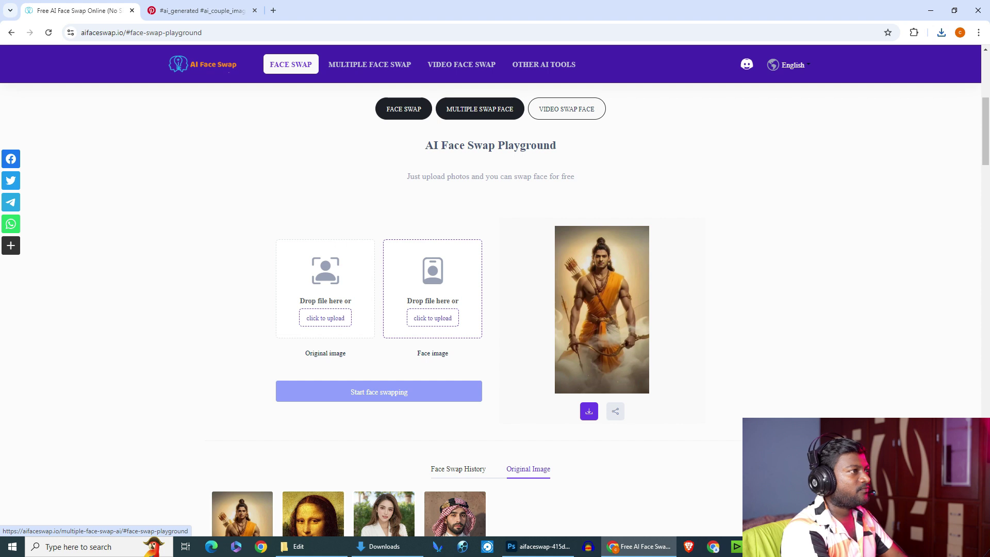
Switch to Multiple Face Swap and upload the downloaded couple jpeg as Original image
left_click(479, 109)
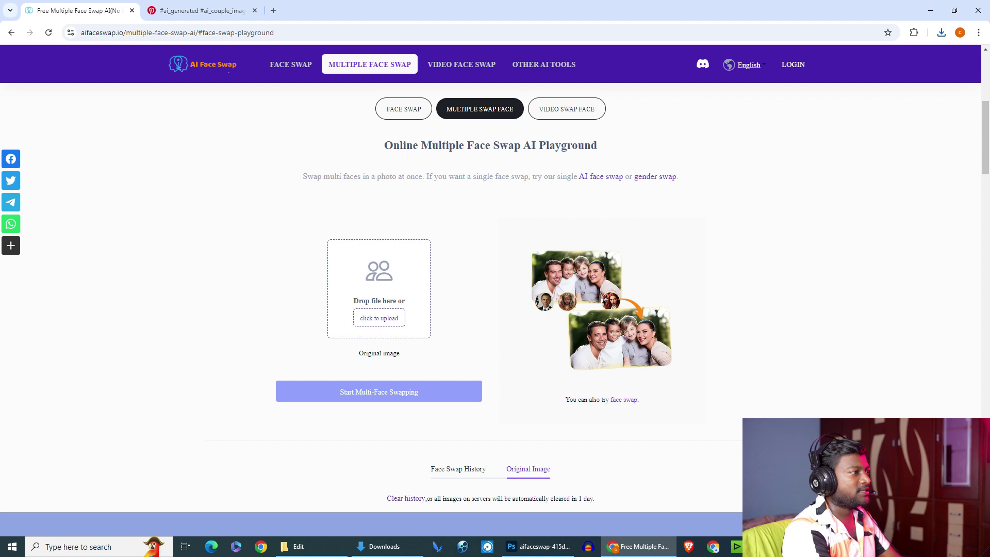
left_click(379, 318)
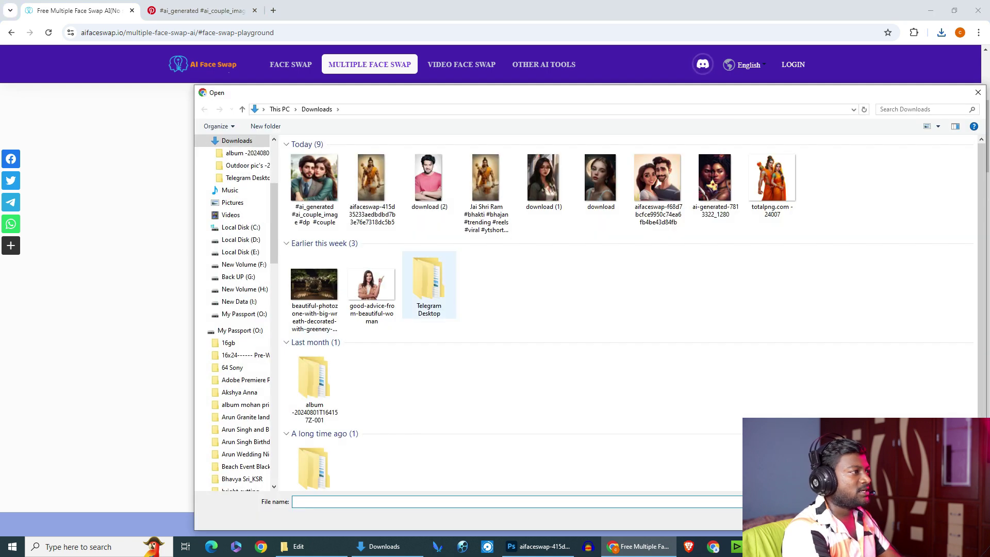
double_click(314, 178)
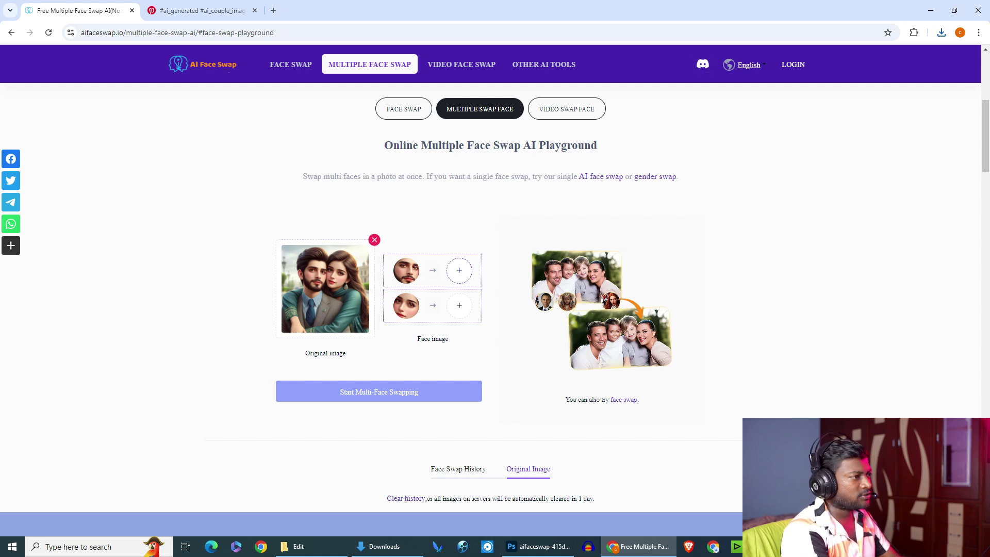
Assign a man's portrait to the man's face slot and Untitled-1 to the woman's slot
left_click(459, 270)
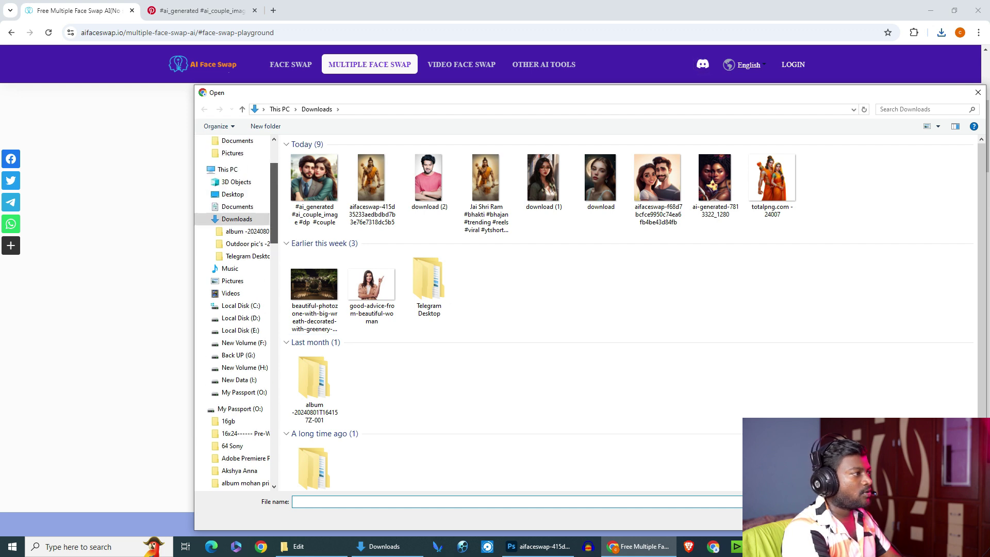
key("Escape")
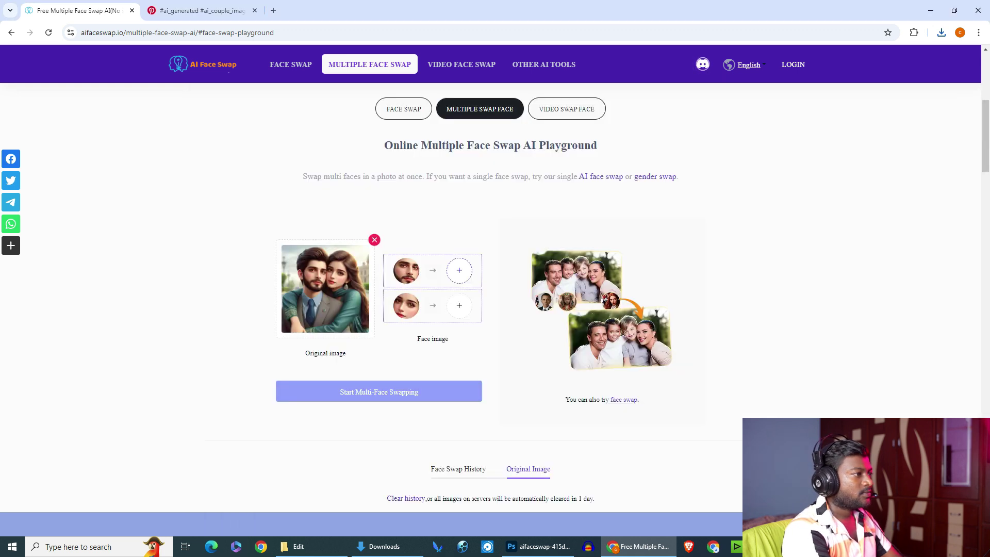
left_click(459, 270)
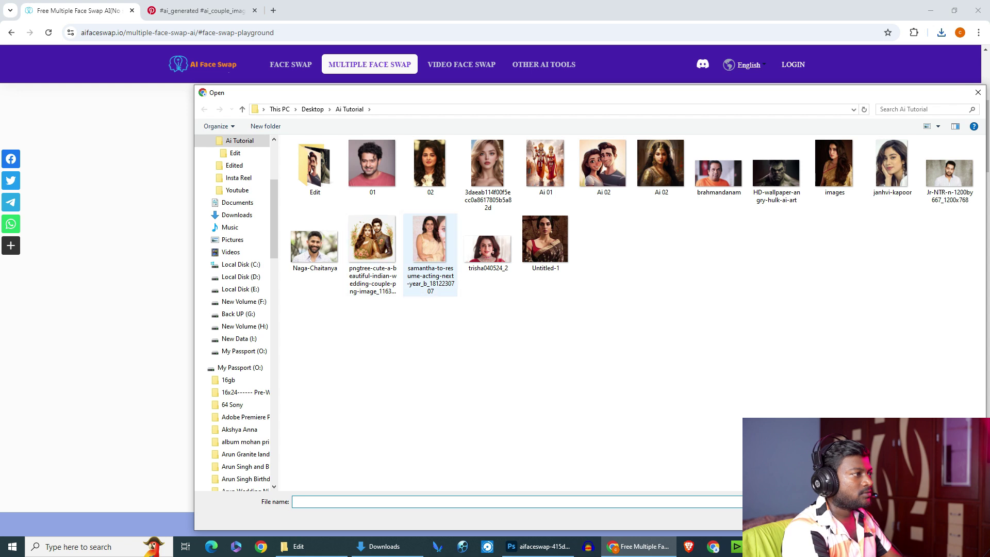
double_click(315, 246)
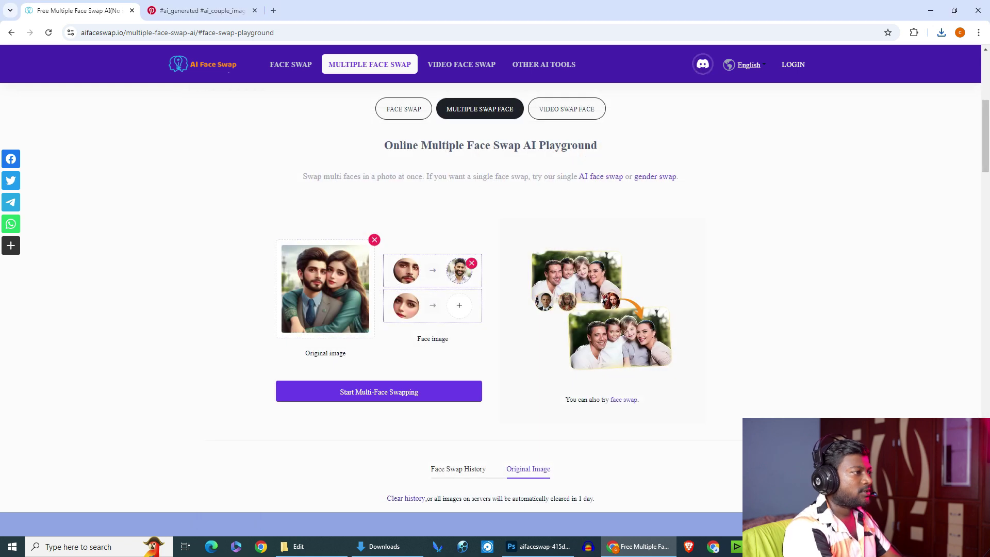
left_click(459, 304)
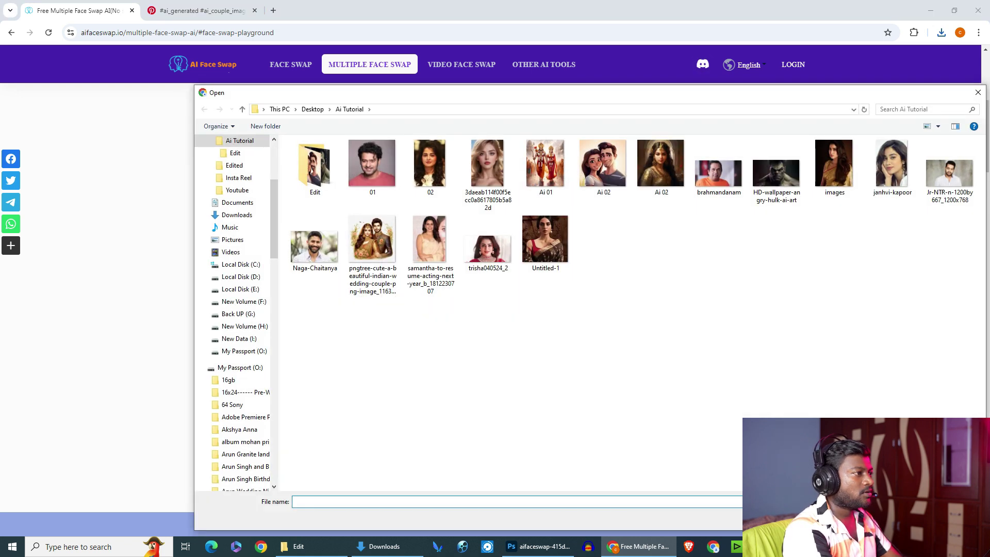
double_click(545, 240)
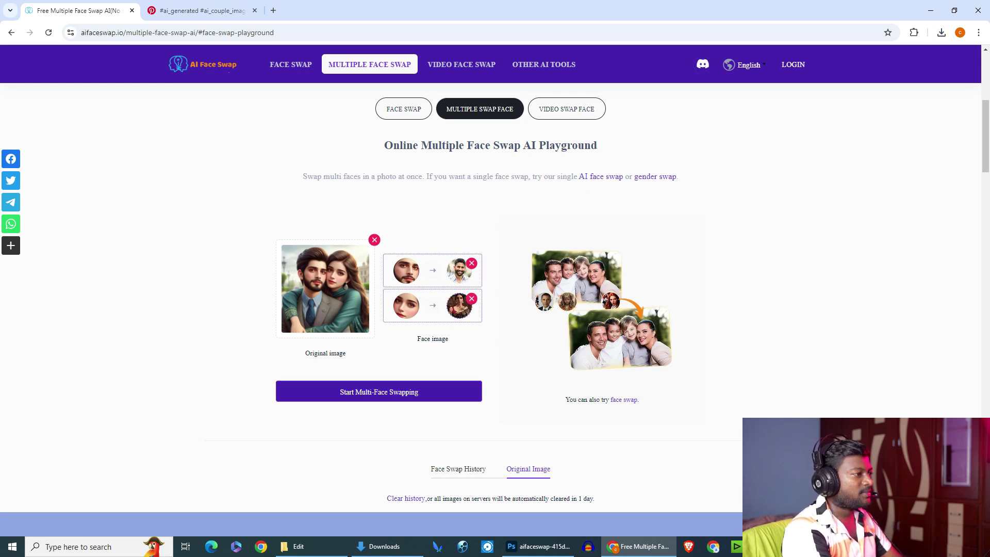
Run the multi-face swap on the couple picture and download the swapped result
left_click(379, 392)
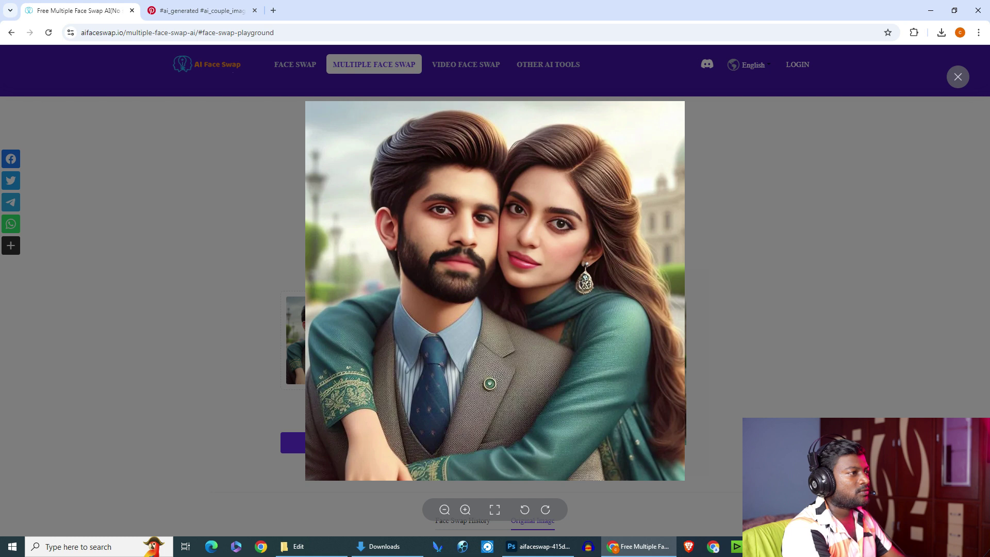
key("Escape")
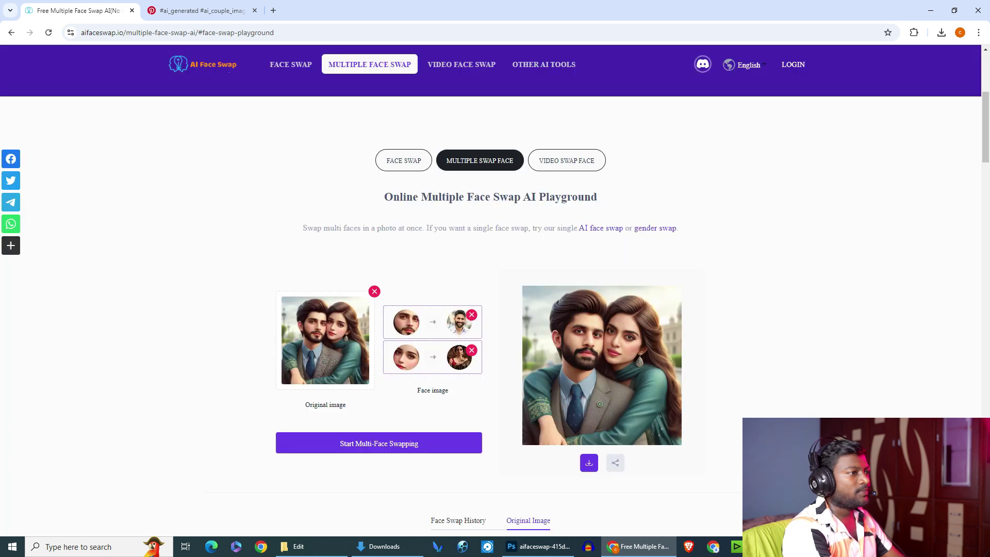
left_click(589, 411)
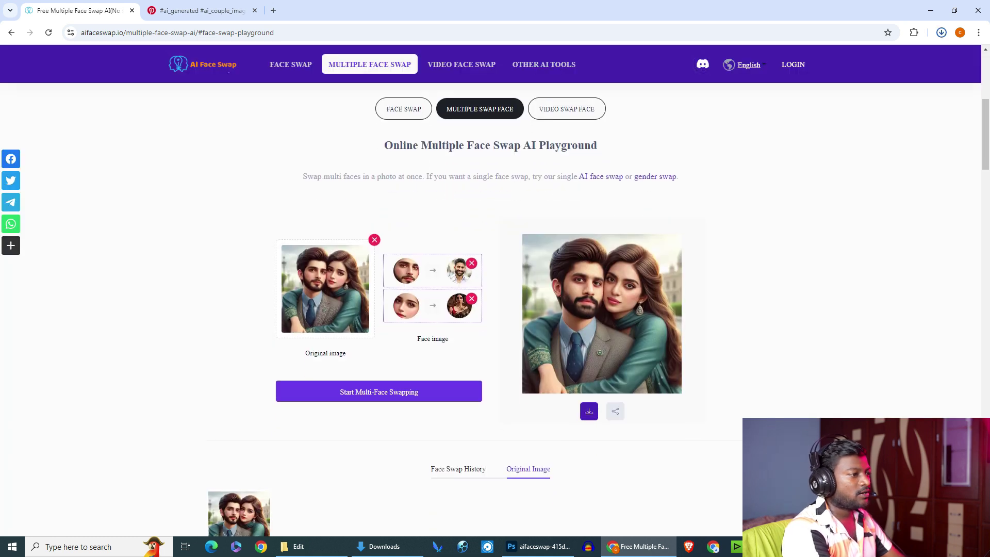
View the downloaded 736x736 swapped couple JPEG in ACDSee Quick View, then go back to Chrome
left_click(913, 57)
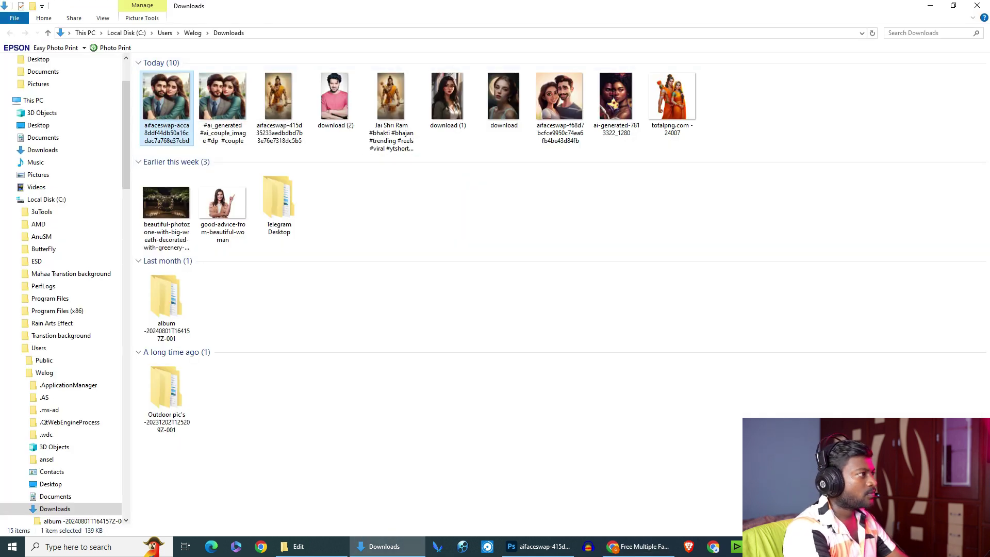
key("Return")
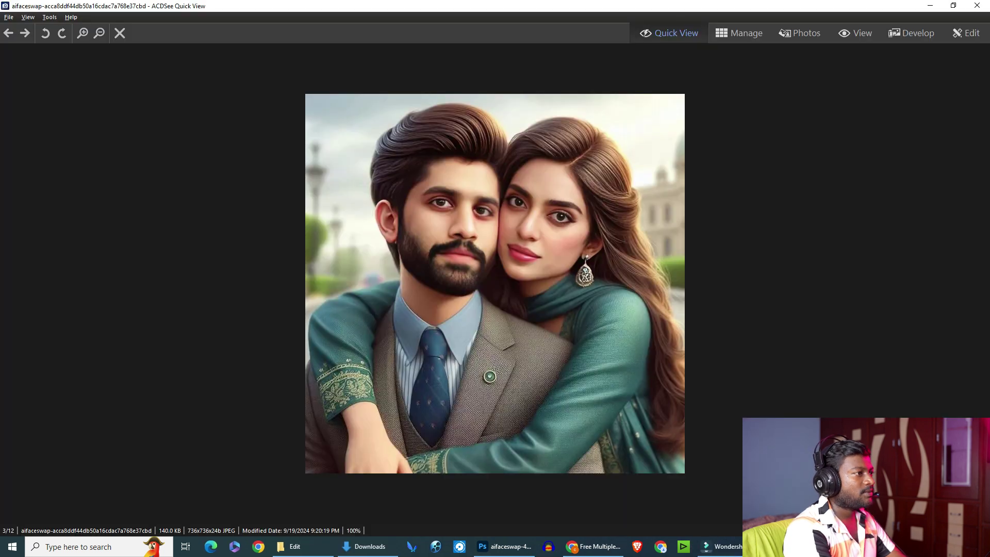
left_click(976, 5)
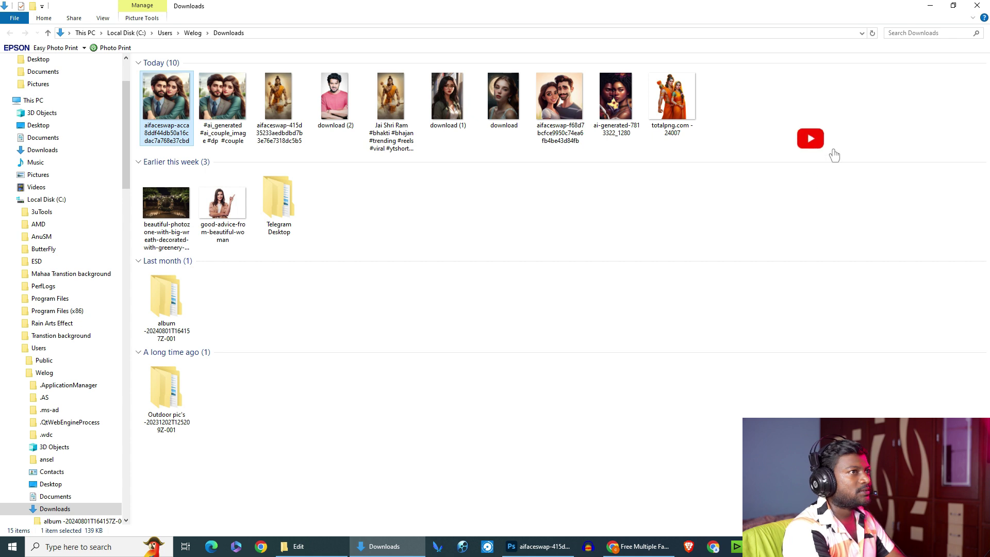
key("alt+Tab")
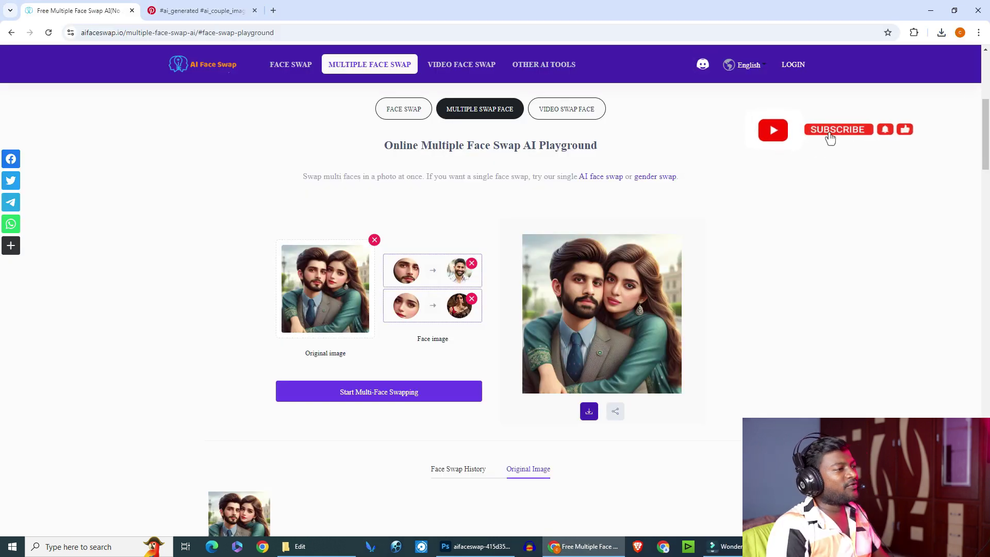